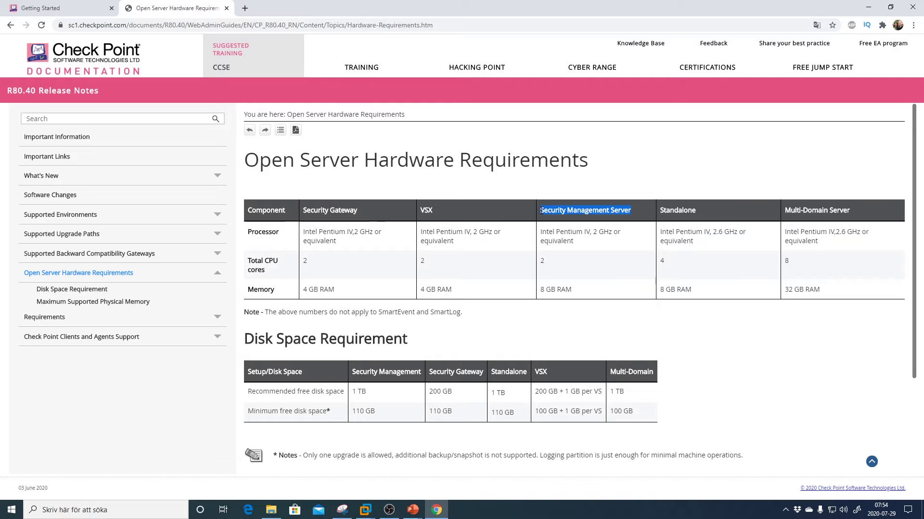
- Highlight the management server's 2 CPU cores, 8 GB RAM and disk space, plus the gateway's 4 GB RAM
{"action": "double_click", "coordinate": [542, 261]}
{"action": "double_click", "coordinate": [542, 290]}
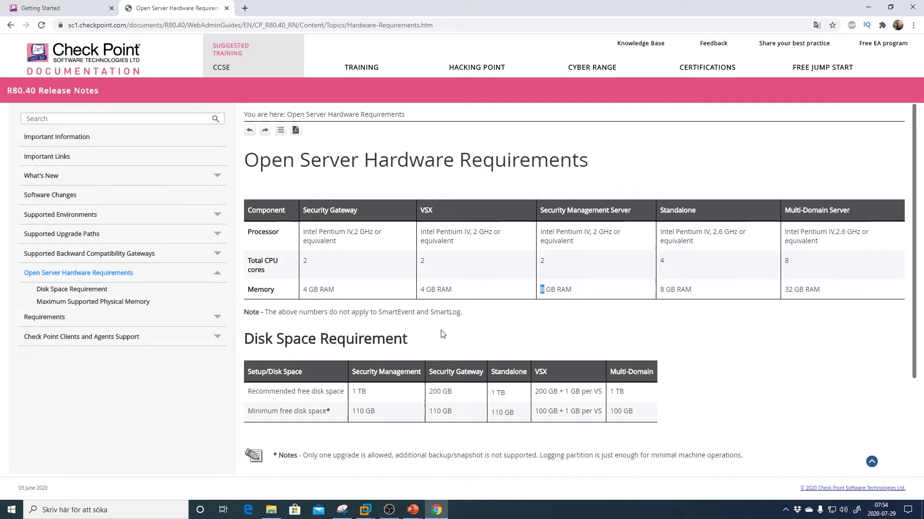
{"action": "left_click_drag", "start_coordinate": [372, 397], "coordinate": [349, 415]}
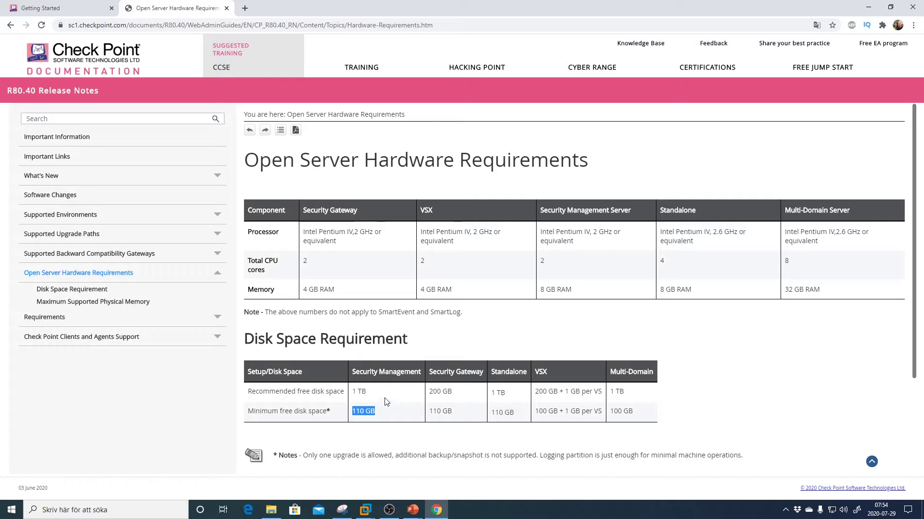
{"action": "left_click", "coordinate": [547, 263]}
{"action": "left_click_drag", "start_coordinate": [546, 262], "coordinate": [540, 260]}
{"action": "left_click_drag", "start_coordinate": [552, 291], "coordinate": [538, 293]}
{"action": "left_click", "coordinate": [550, 306]}
{"action": "left_click_drag", "start_coordinate": [303, 289], "coordinate": [325, 291]}
{"action": "left_click", "coordinate": [345, 295]}
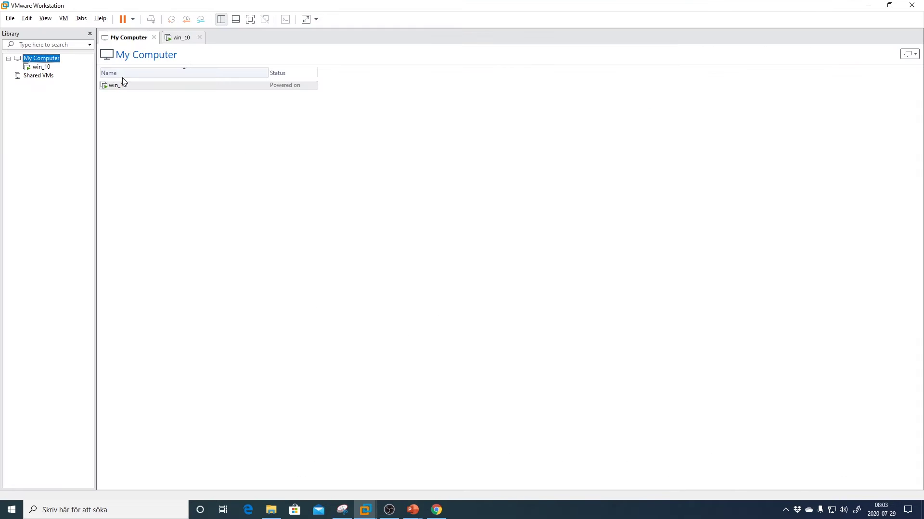
- Start a Custom new virtual machine with Workstation 15.x compatibility and browse for the installer disc image
{"action": "left_click", "coordinate": [11, 19]}
{"action": "left_click", "coordinate": [25, 31]}
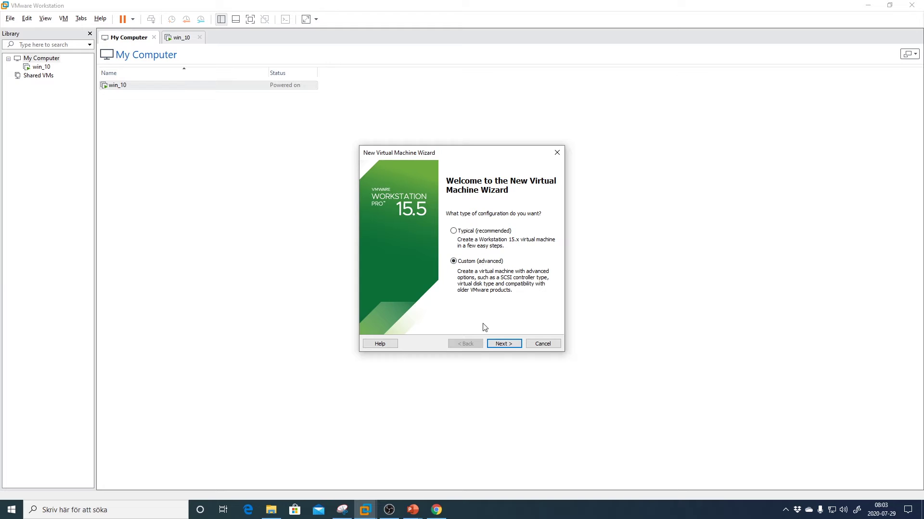
{"action": "left_click", "coordinate": [504, 344]}
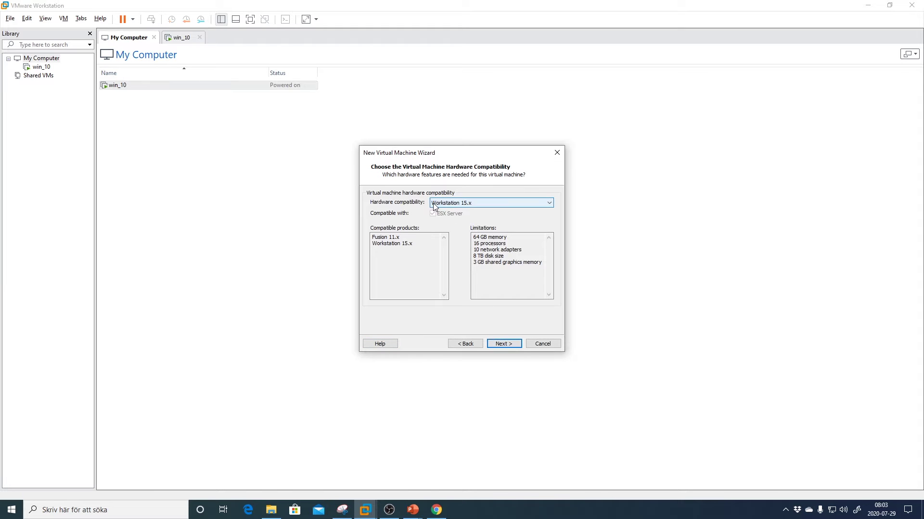
{"action": "left_click", "coordinate": [497, 345]}
{"action": "left_click", "coordinate": [401, 253]}
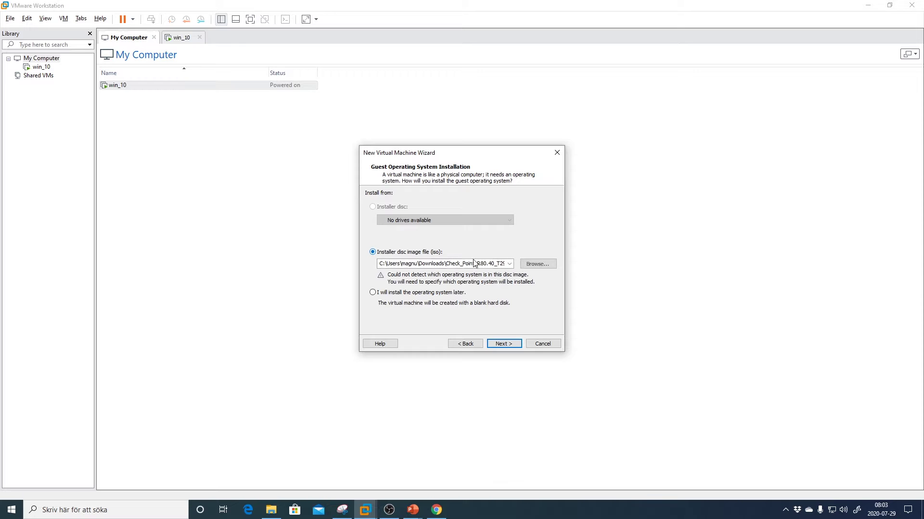
{"action": "left_click", "coordinate": [537, 264]}
{"action": "left_click", "coordinate": [557, 264]}
- Review the Check Point R80.40 article in Chrome
{"action": "left_click", "coordinate": [434, 513]}
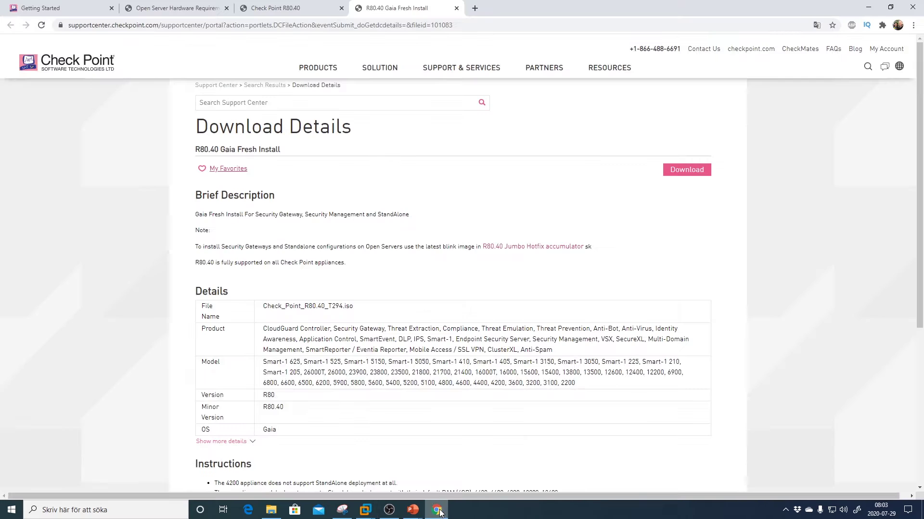
{"action": "left_click", "coordinate": [297, 10]}
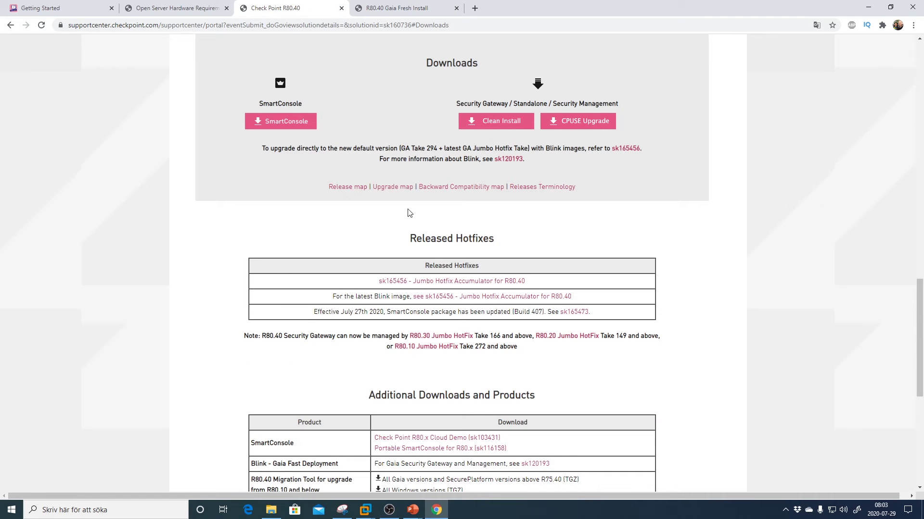
{"action": "scroll", "coordinate": [409, 212], "scroll_direction": "up", "scroll_amount": 18}
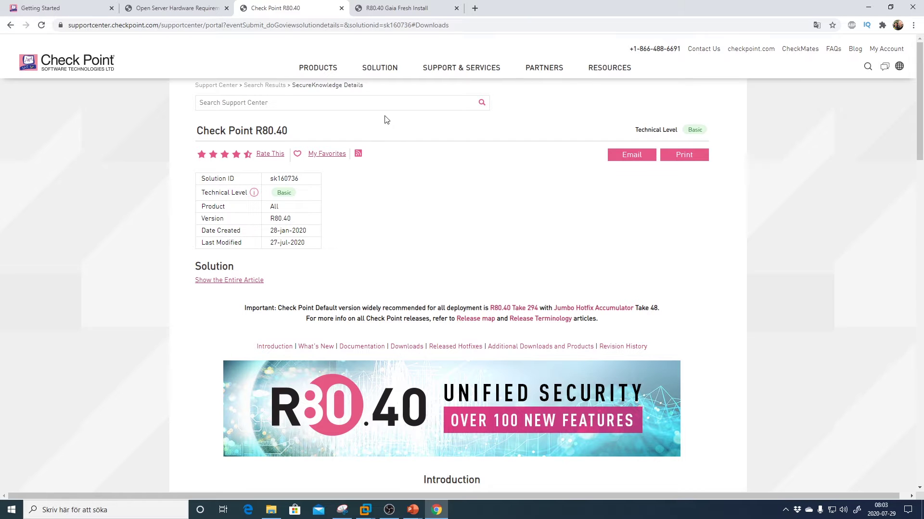
{"action": "scroll", "coordinate": [439, 241], "scroll_direction": "down", "scroll_amount": 15}
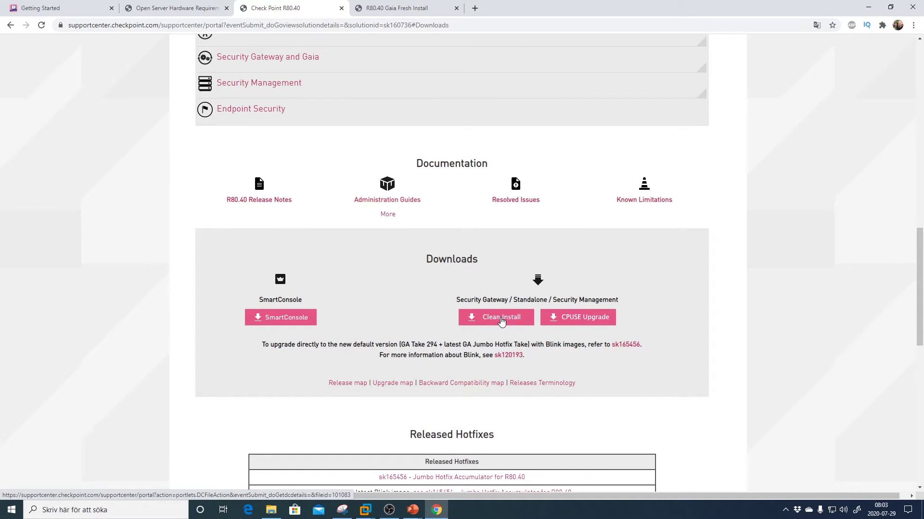
- Confirm the Gaia Fresh Install download is Check_Point_R80.40_T294.iso, cancelling the save
{"action": "left_click", "coordinate": [387, 12]}
{"action": "scroll", "coordinate": [402, 283], "scroll_direction": "down", "scroll_amount": 2}
{"action": "scroll", "coordinate": [478, 119], "scroll_direction": "up", "scroll_amount": 2}
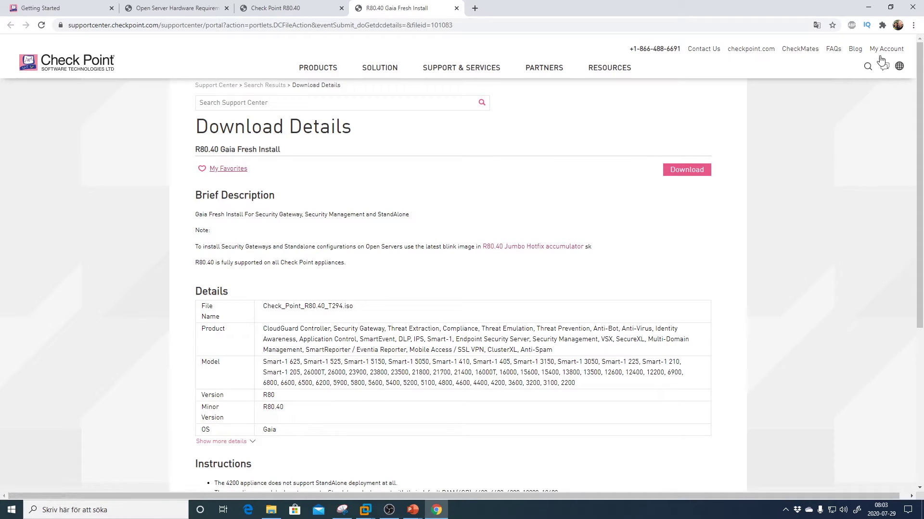
{"action": "left_click", "coordinate": [677, 172]}
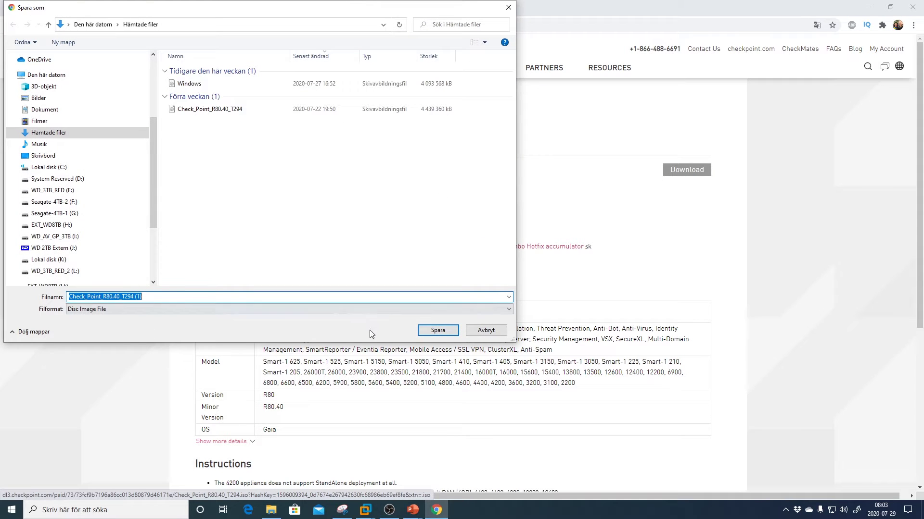
{"action": "left_click", "coordinate": [485, 330]}
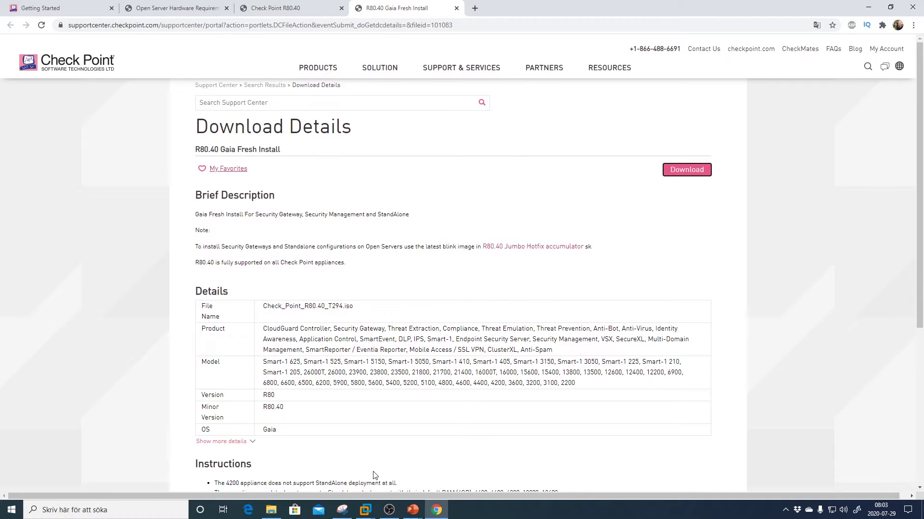
{"action": "left_click", "coordinate": [364, 513]}
- Load Check_Point_R80.40_T294 ISO as the installer disc image
{"action": "left_click", "coordinate": [331, 440]}
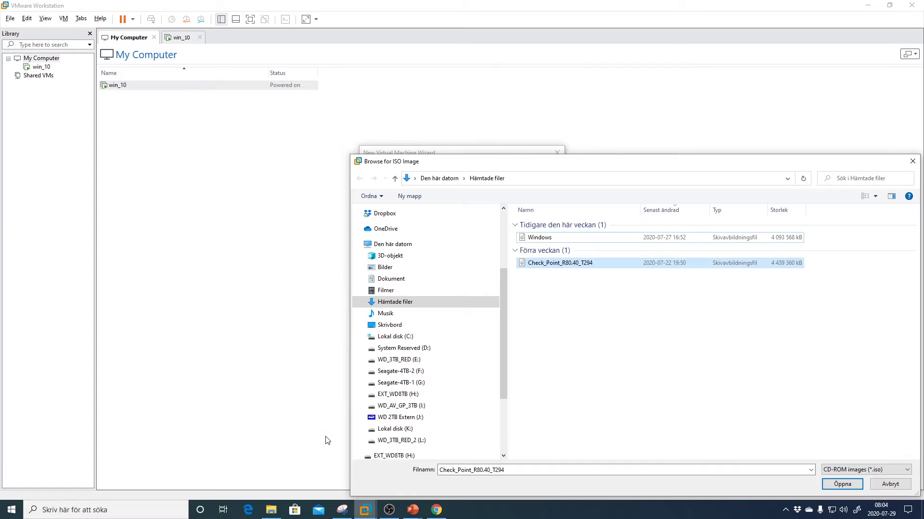
{"action": "left_click_drag", "start_coordinate": [580, 172], "coordinate": [433, 68]}
{"action": "left_click", "coordinate": [427, 156]}
{"action": "key", "text": "Escape"}
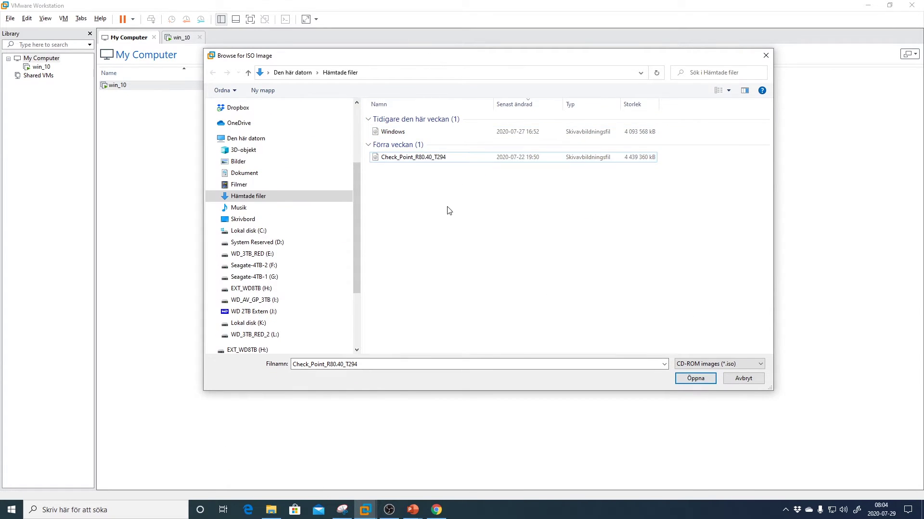
{"action": "left_click", "coordinate": [691, 380]}
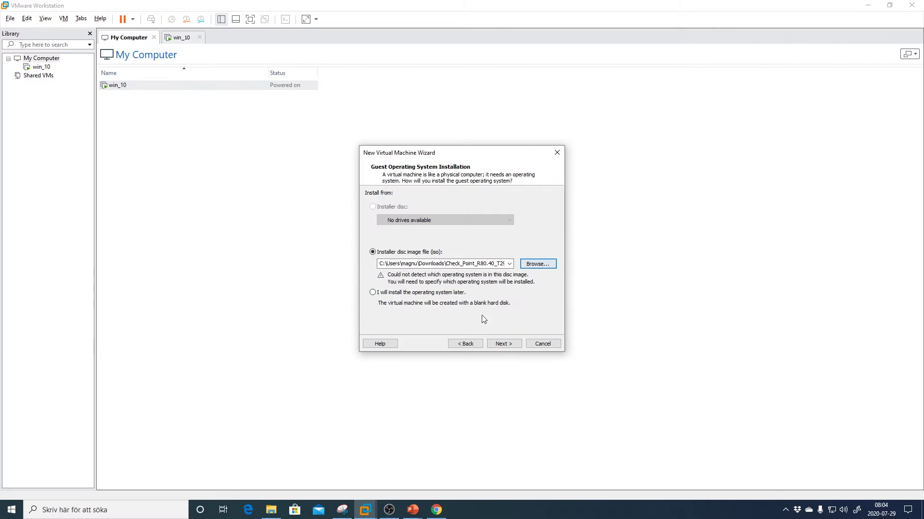
{"action": "left_click", "coordinate": [504, 345]}
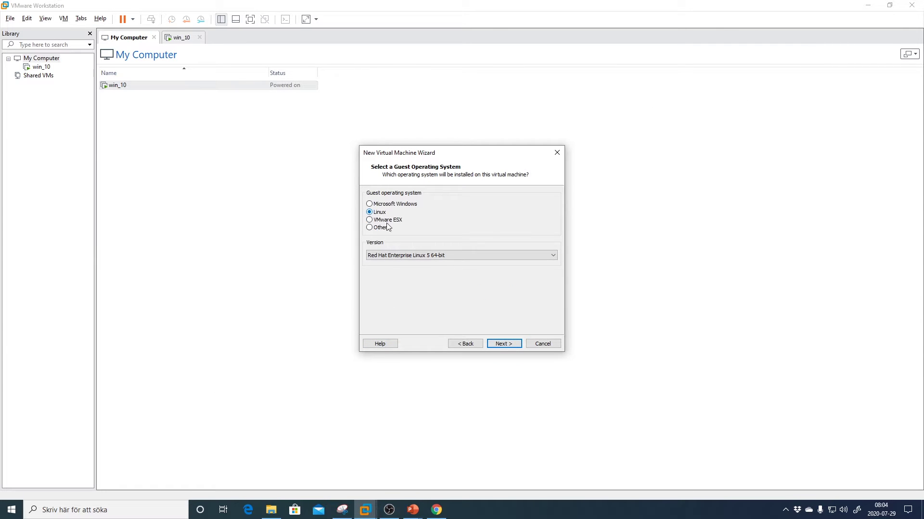
- Set the guest OS to Linux, Red Hat Enterprise Linux 5 64-bit
{"action": "left_click", "coordinate": [417, 257]}
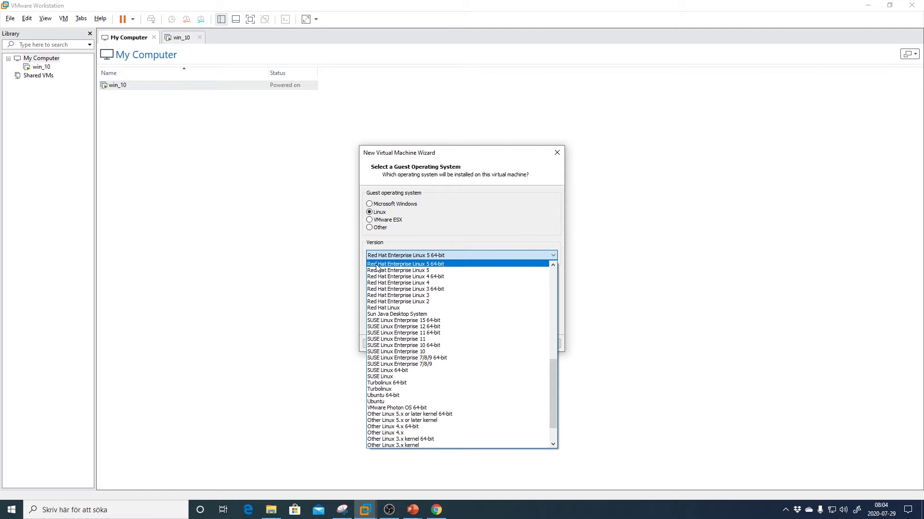
{"action": "left_click", "coordinate": [438, 266]}
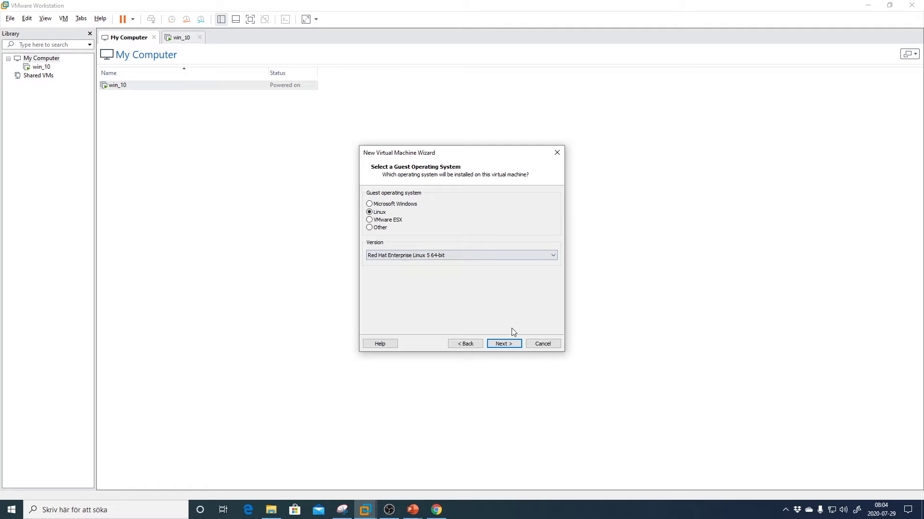
{"action": "left_click", "coordinate": [505, 344]}
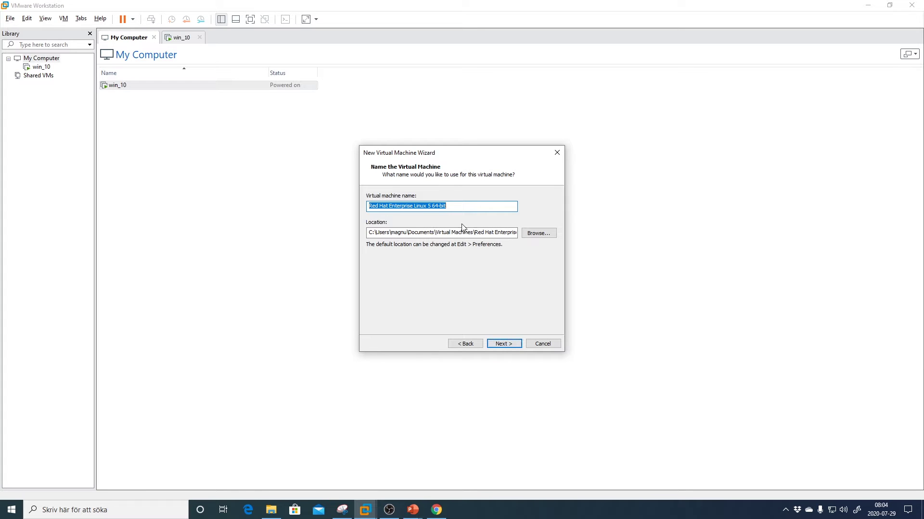
- Name the virtual machine cpmgmt, stored in H:\vmware_lab\cpmgmt2
{"action": "type", "text": "cpmgmt"}
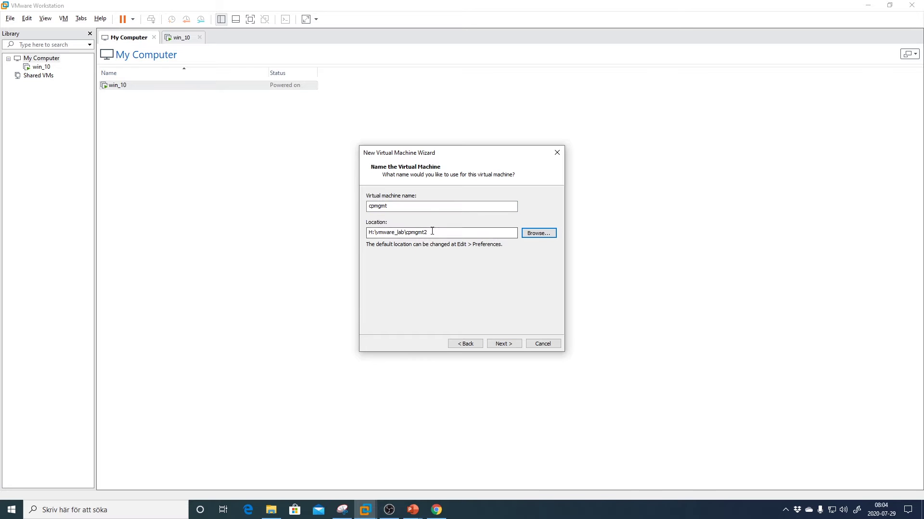
{"action": "left_click_drag", "start_coordinate": [441, 232], "coordinate": [365, 234]}
{"action": "left_click", "coordinate": [448, 235]}
{"action": "left_click_drag", "start_coordinate": [439, 235], "coordinate": [382, 234]}
{"action": "left_click", "coordinate": [441, 231]}
{"action": "left_click", "coordinate": [503, 344]}
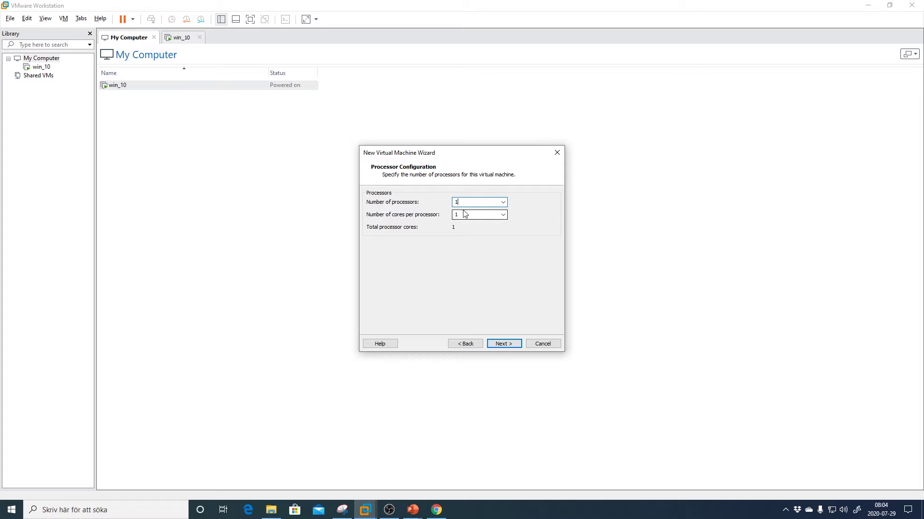
- Give the VM 4 cores per processor and raise memory to 8192 MB
{"action": "key", "text": "Tab"}
{"action": "left_click", "coordinate": [501, 345]}
{"action": "left_click_drag", "start_coordinate": [396, 255], "coordinate": [393, 235]}
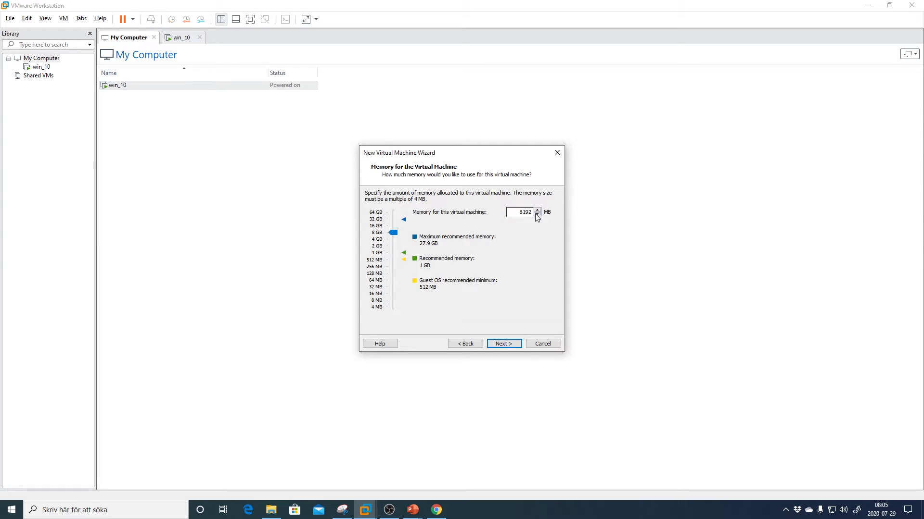
- Accept 8192 MB memory, NAT networking, LSI Logic controller, default disk type and a new disk
{"action": "left_click", "coordinate": [510, 346]}
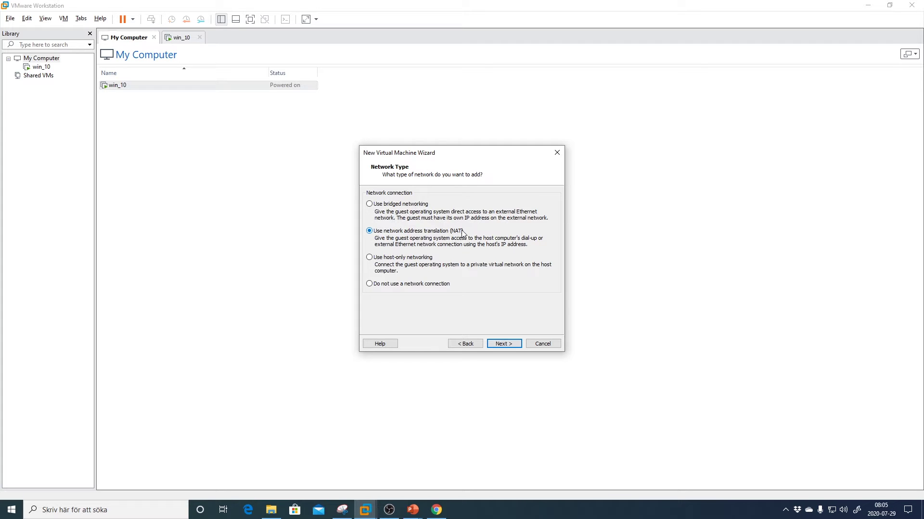
{"action": "left_click", "coordinate": [503, 345]}
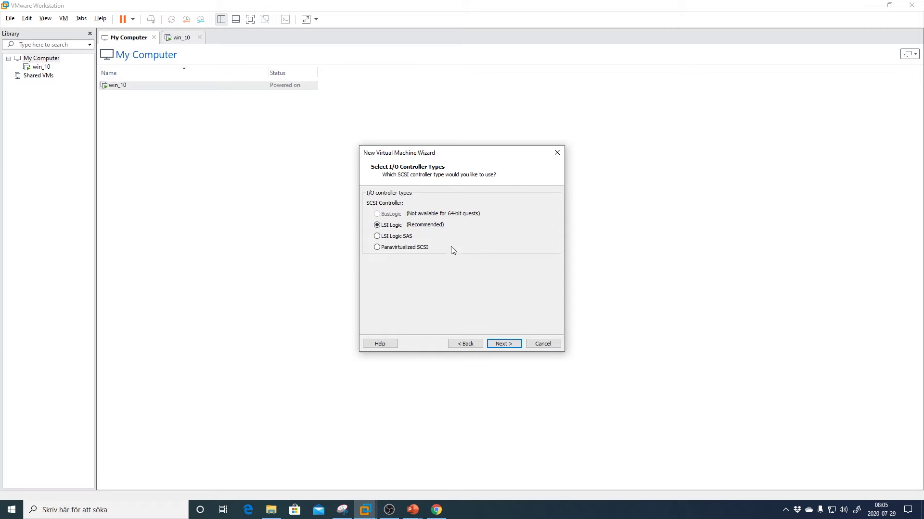
{"action": "left_click", "coordinate": [503, 344]}
{"action": "left_click", "coordinate": [503, 344]}
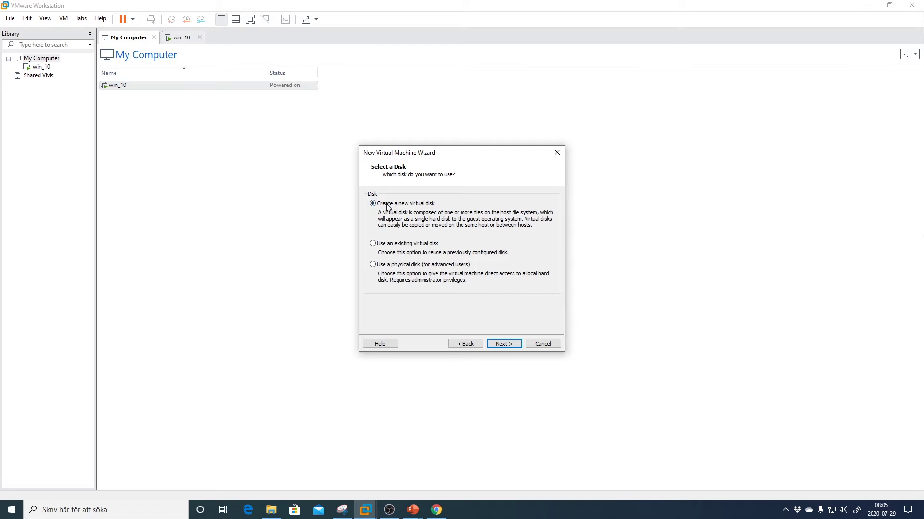
{"action": "left_click", "coordinate": [504, 345]}
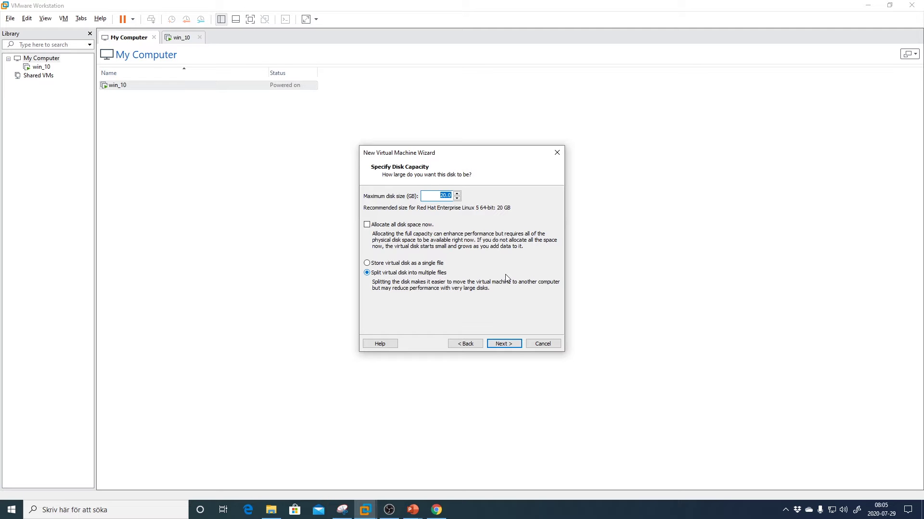
- Set the virtual disk to 300 GB, keep the file name cpmgmt.vmdk, and reach the summary
{"action": "type", "text": "300"}
{"action": "double_click", "coordinate": [441, 196]}
{"action": "left_click", "coordinate": [438, 196]}
{"action": "left_click", "coordinate": [504, 344]}
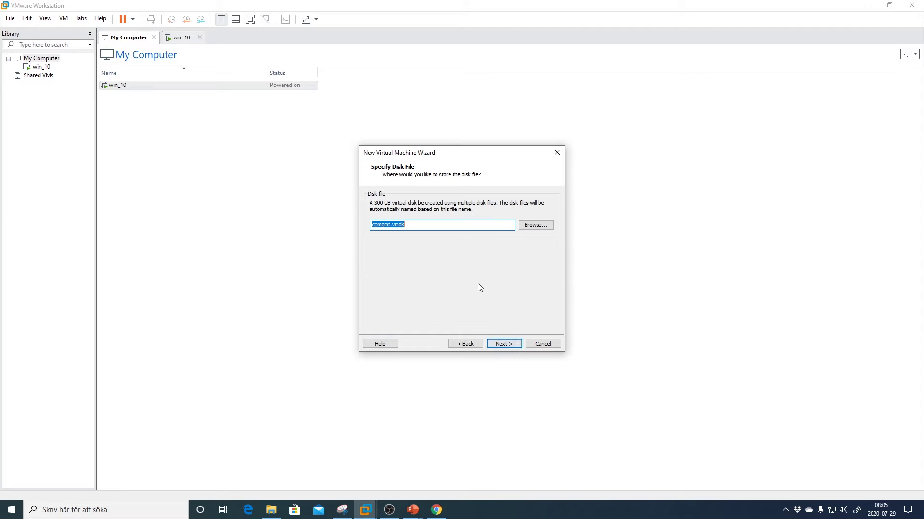
{"action": "left_click", "coordinate": [418, 229]}
{"action": "left_click_drag", "start_coordinate": [410, 226], "coordinate": [346, 223]}
{"action": "left_click", "coordinate": [431, 224]}
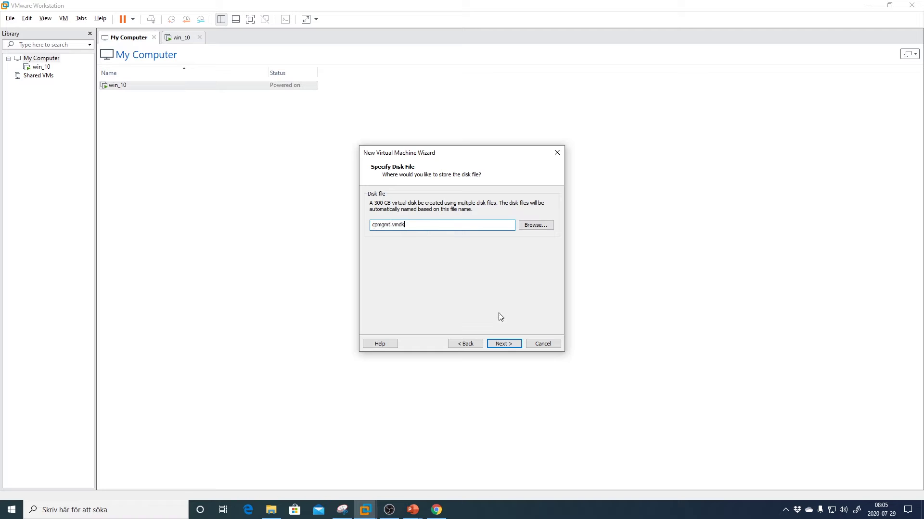
{"action": "left_click", "coordinate": [505, 344]}
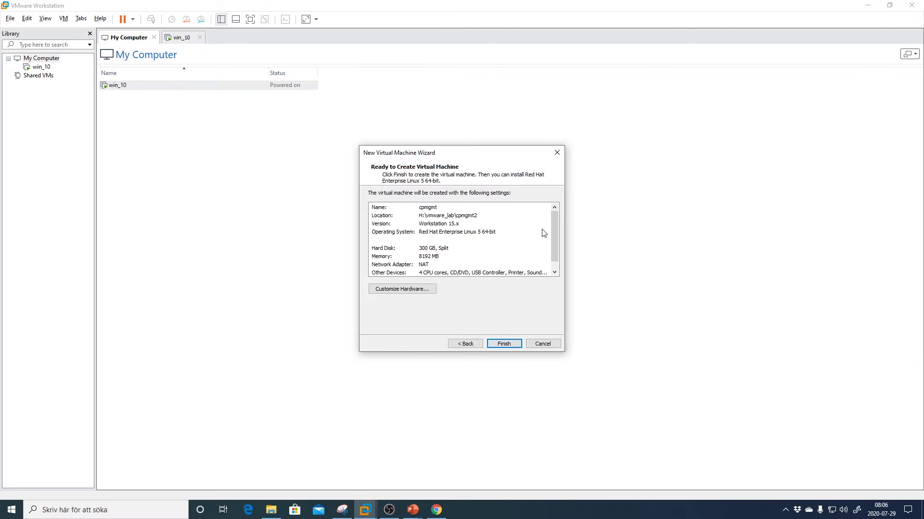
- Switch the network adapter to Custom VMnet6 (Host-only) in the hardware settings
{"action": "mouse_move", "coordinate": [551, 221]}
{"action": "left_mouse_down"}
{"action": "mouse_move", "coordinate": [552, 243]}
{"action": "mouse_move", "coordinate": [555, 215]}
{"action": "left_mouse_up"}
{"action": "left_click", "coordinate": [409, 291]}
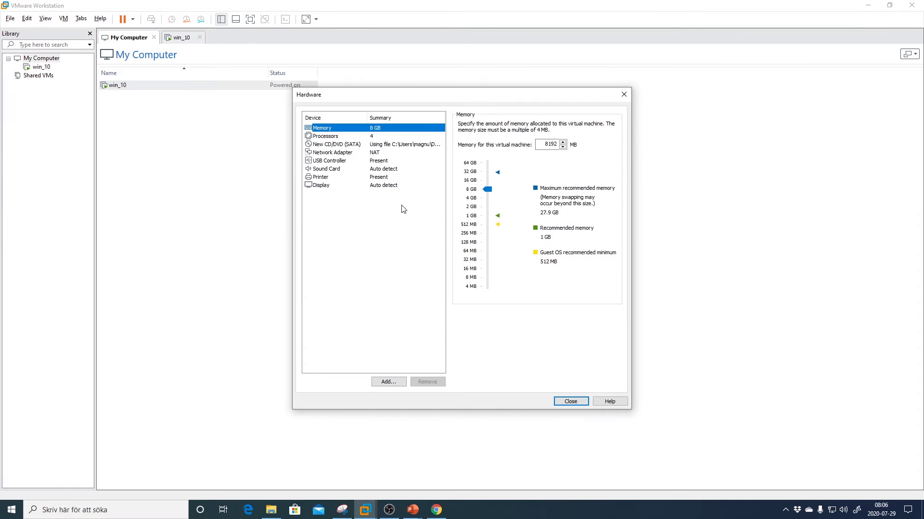
{"action": "left_click", "coordinate": [341, 154]}
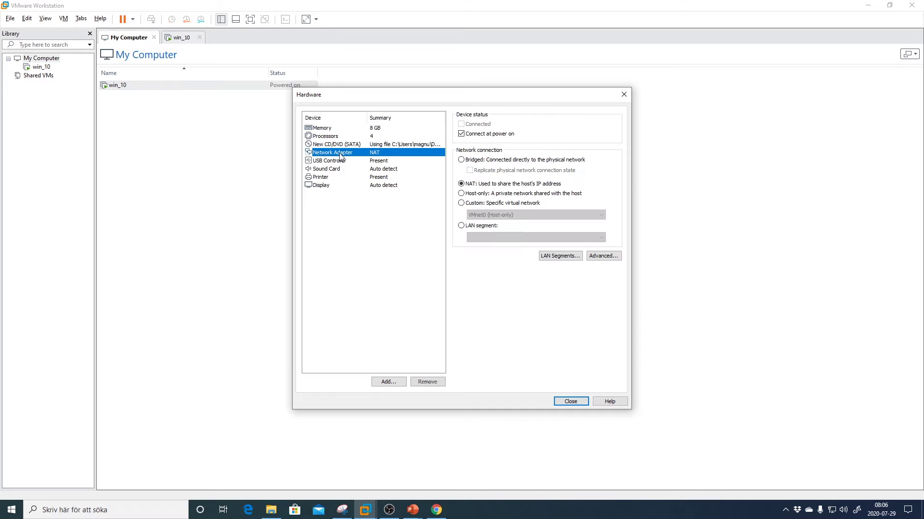
{"action": "left_click", "coordinate": [462, 203]}
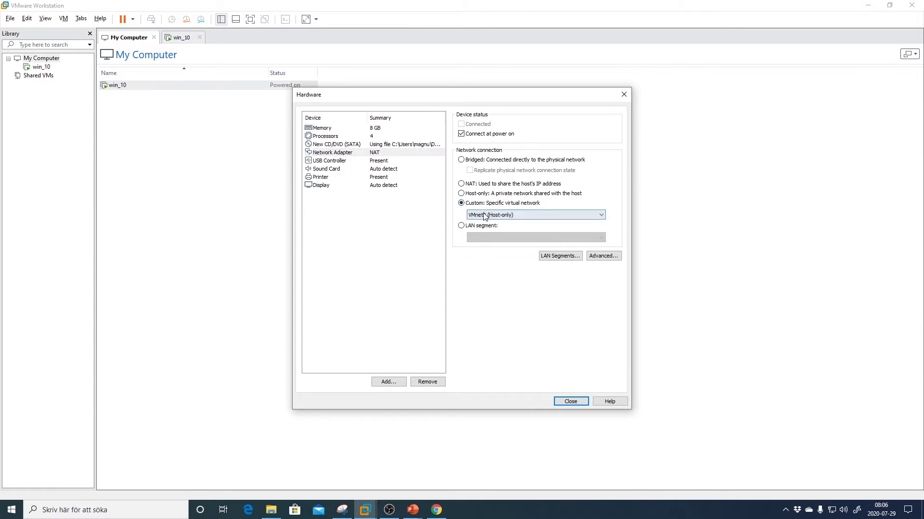
{"action": "left_click", "coordinate": [491, 215]}
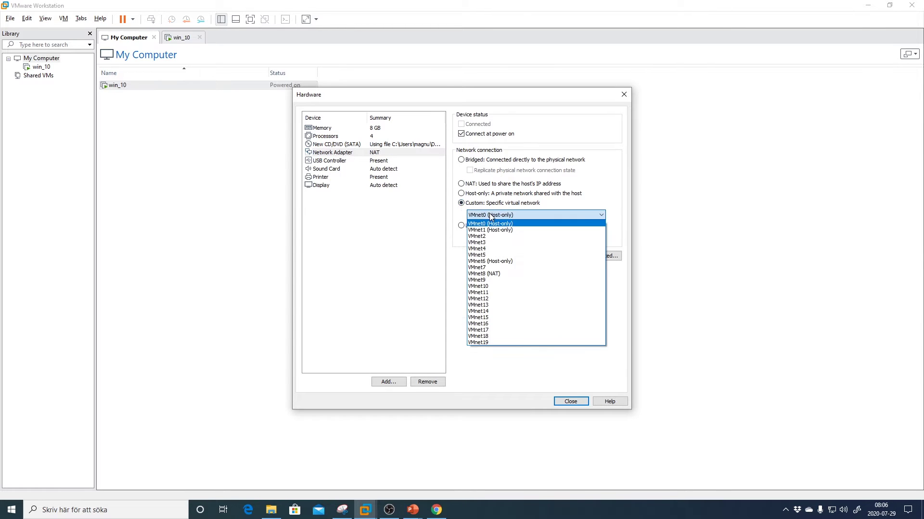
{"action": "left_click", "coordinate": [492, 262]}
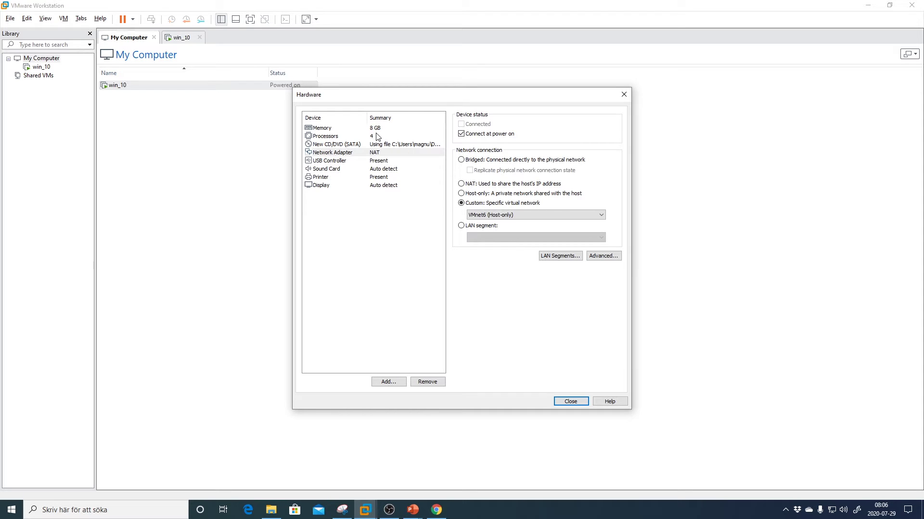
{"action": "left_click", "coordinate": [386, 145]}
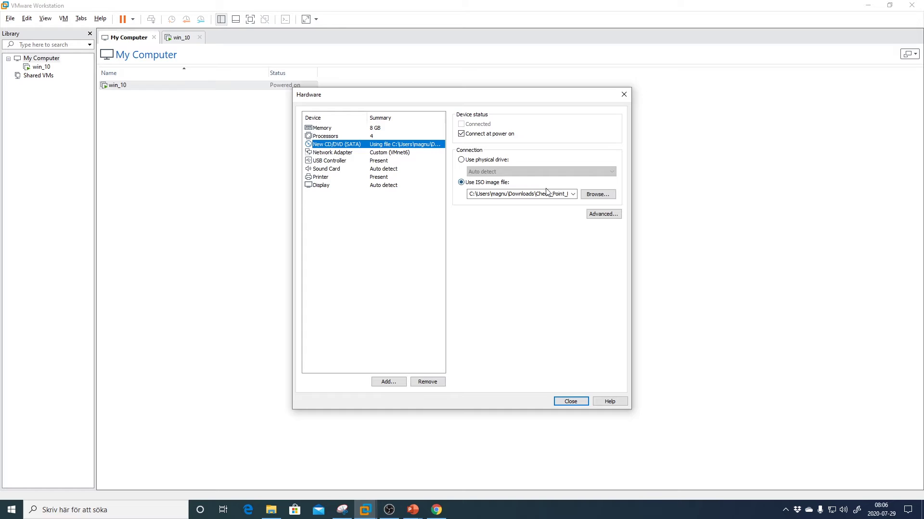
{"action": "left_click", "coordinate": [396, 153]}
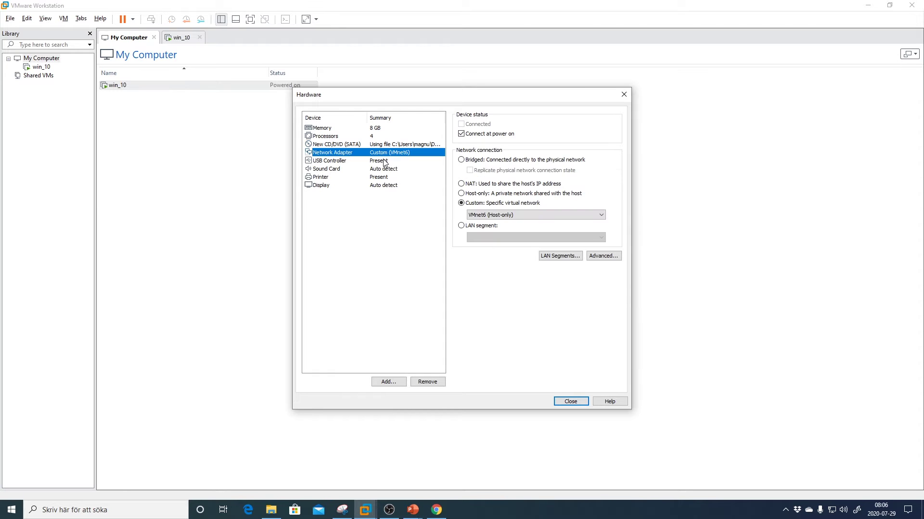
{"action": "left_click", "coordinate": [385, 162]}
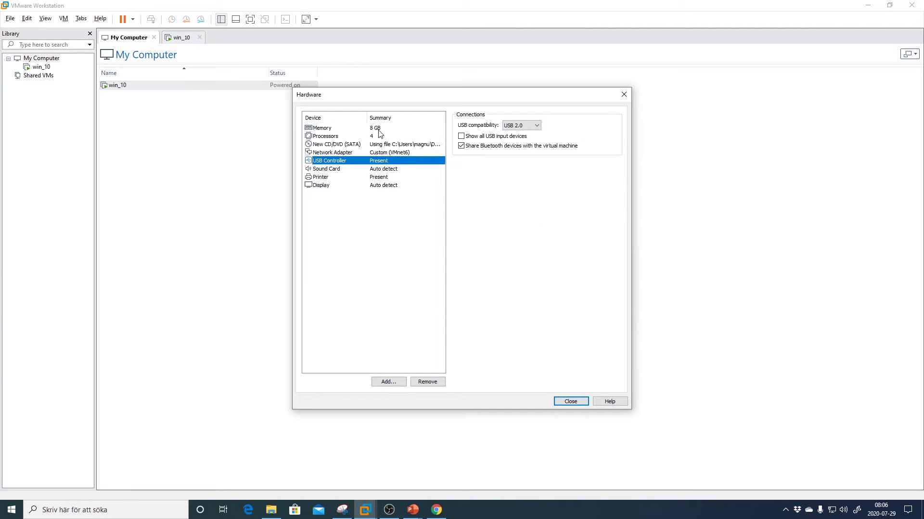
{"action": "left_click", "coordinate": [569, 401]}
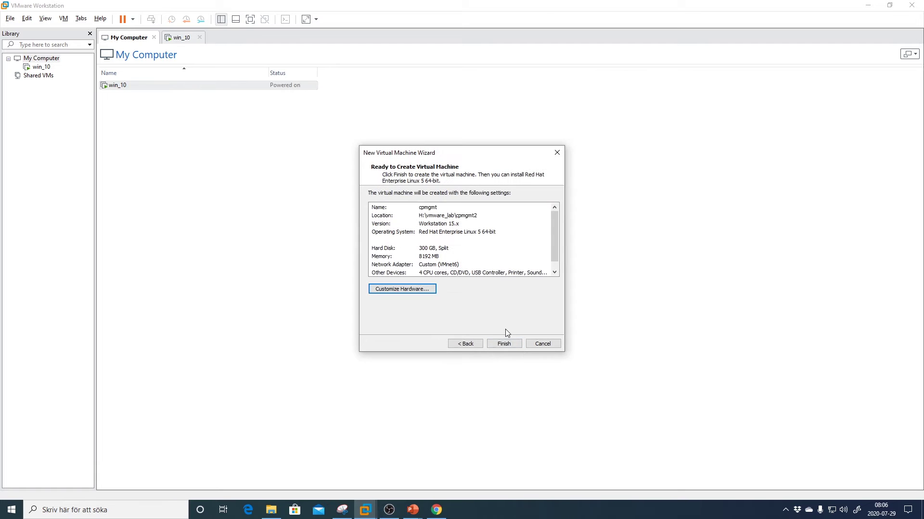
- Finish creating the cpmgmt VM and power it on
{"action": "left_click", "coordinate": [504, 343]}
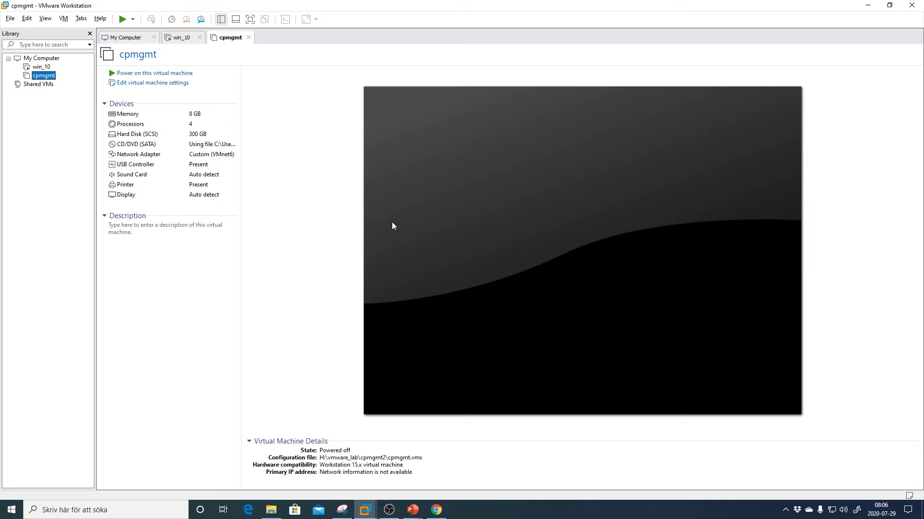
{"action": "left_click", "coordinate": [128, 74]}
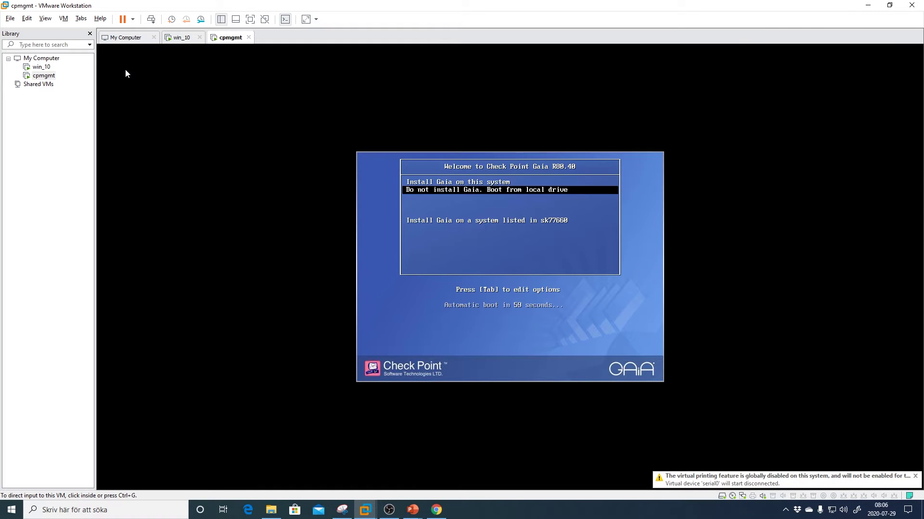
- Choose Install Gaia on this system from the boot menu and start the installer
{"action": "left_click", "coordinate": [366, 162]}
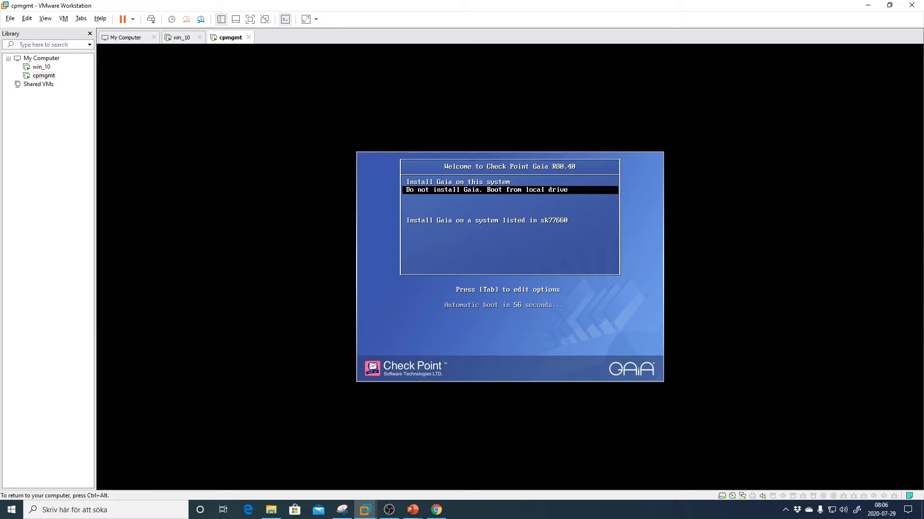
{"action": "key", "text": "Up"}
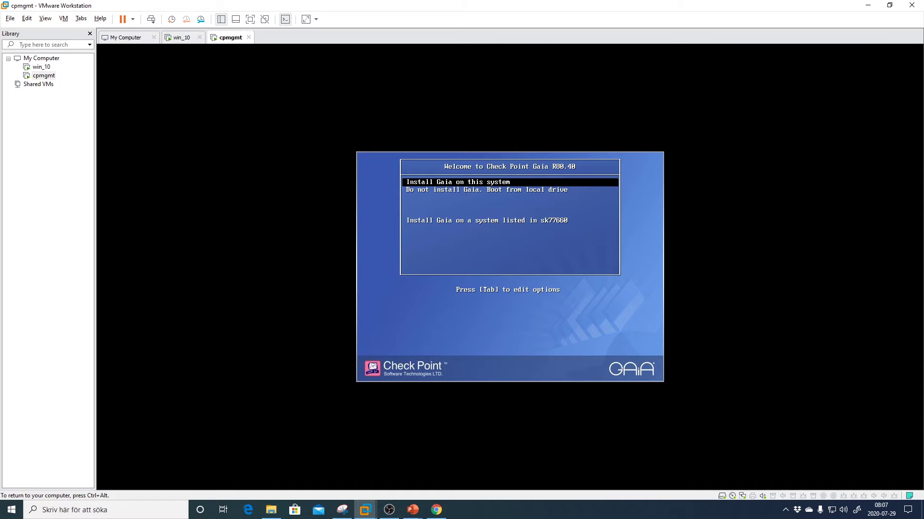
{"action": "key", "text": "Return"}
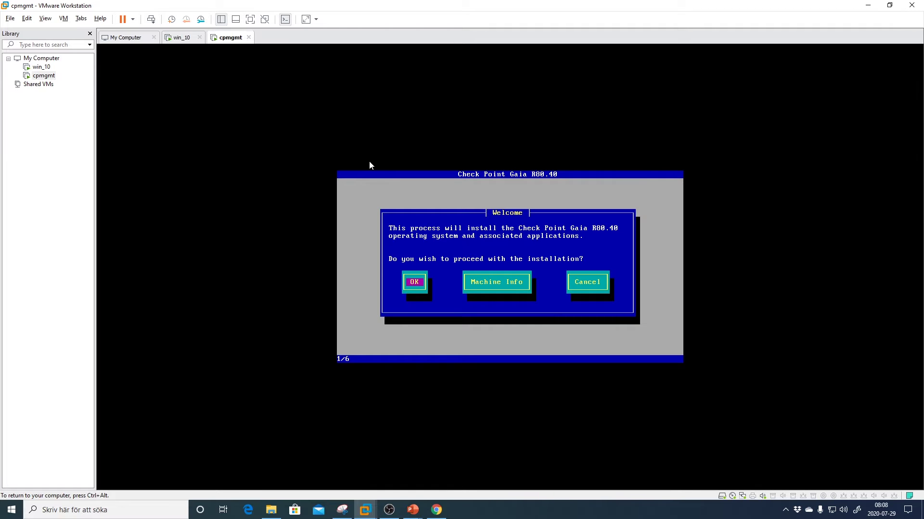
- Proceed with the installation and confirm Swedish as the keyboard layout
{"action": "key", "text": "Return"}
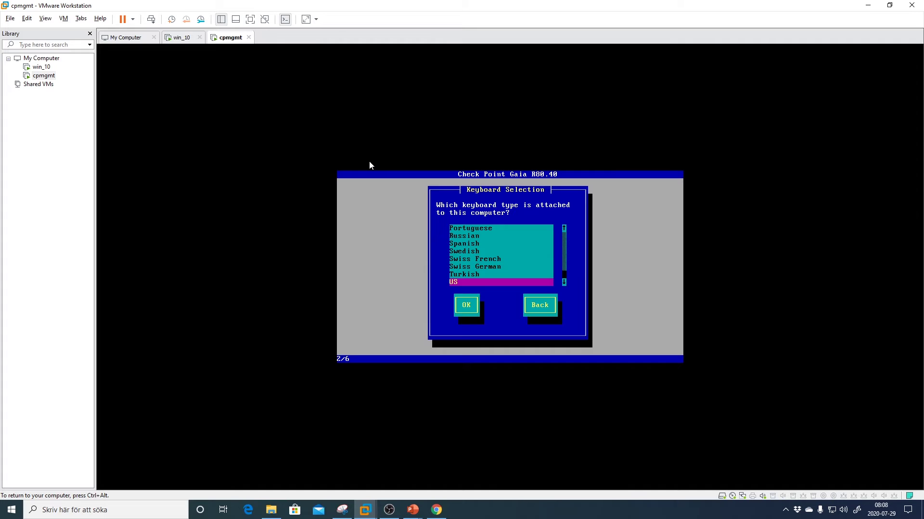
{"action": "key", "text": "Up"}
{"action": "key", "text": "Up"}
{"action": "key", "text": "Up"}
{"action": "key", "text": "Up"}
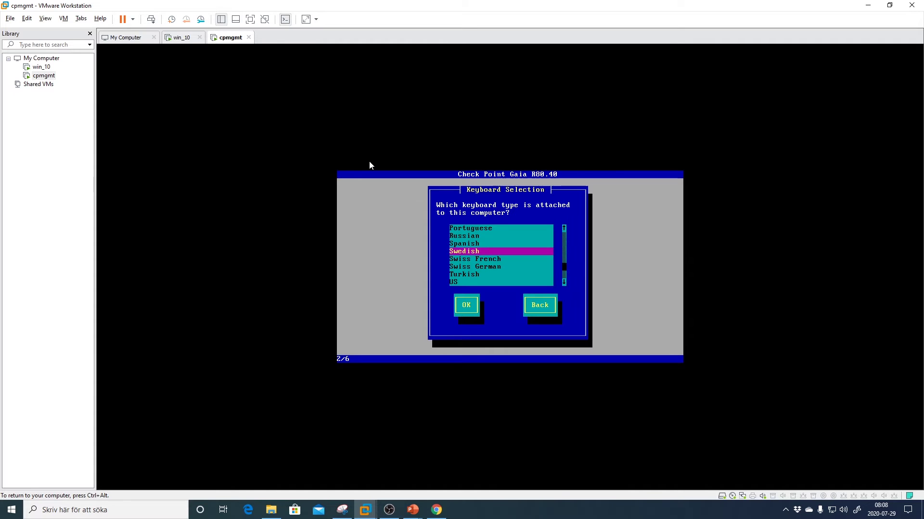
{"action": "key", "text": "Tab"}
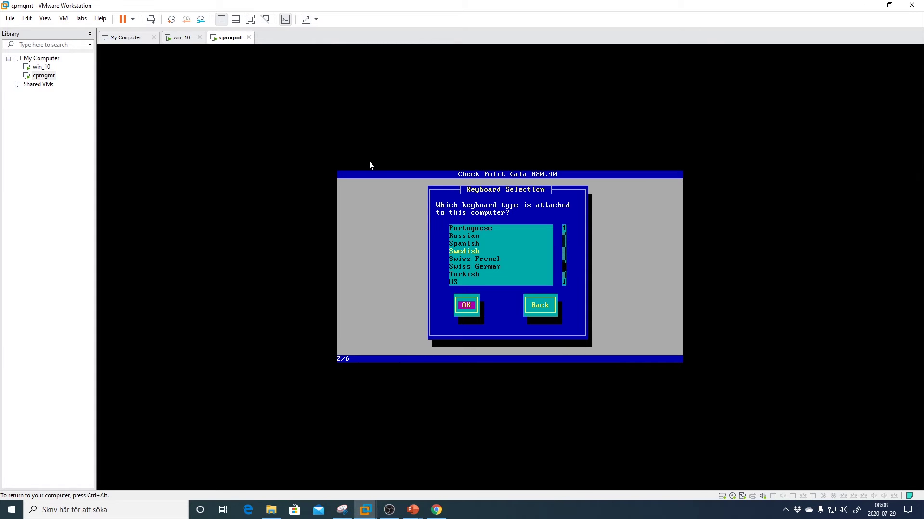
{"action": "key", "text": "Return"}
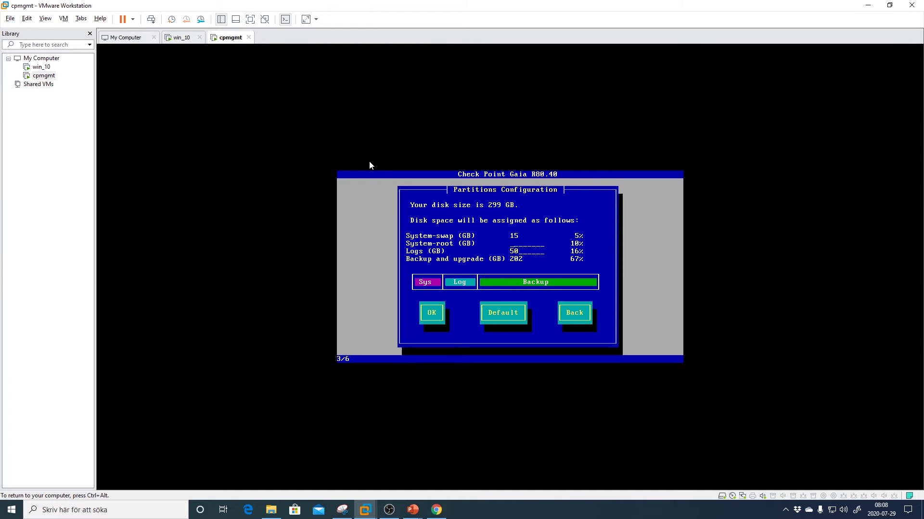
- Set the system-root partition to 100 GB and accept the partition layout
{"action": "type", "text": "00"}
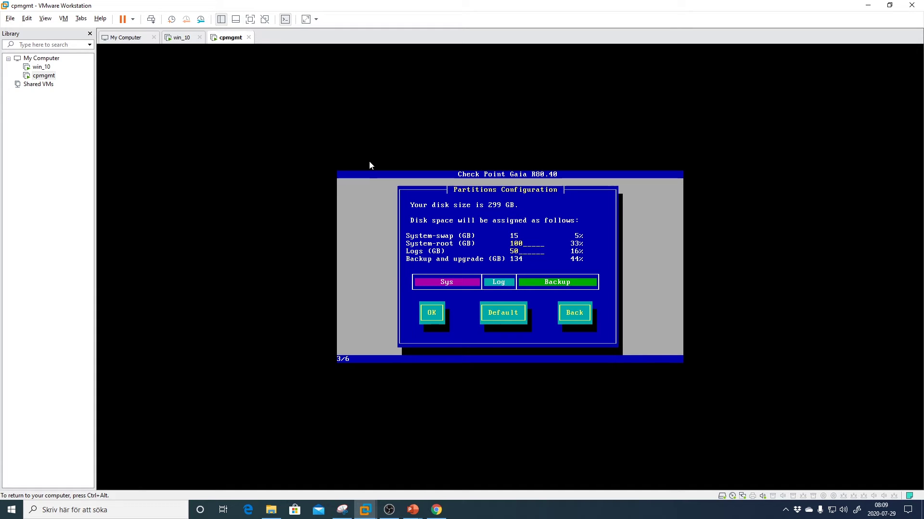
{"action": "key", "text": "Tab"}
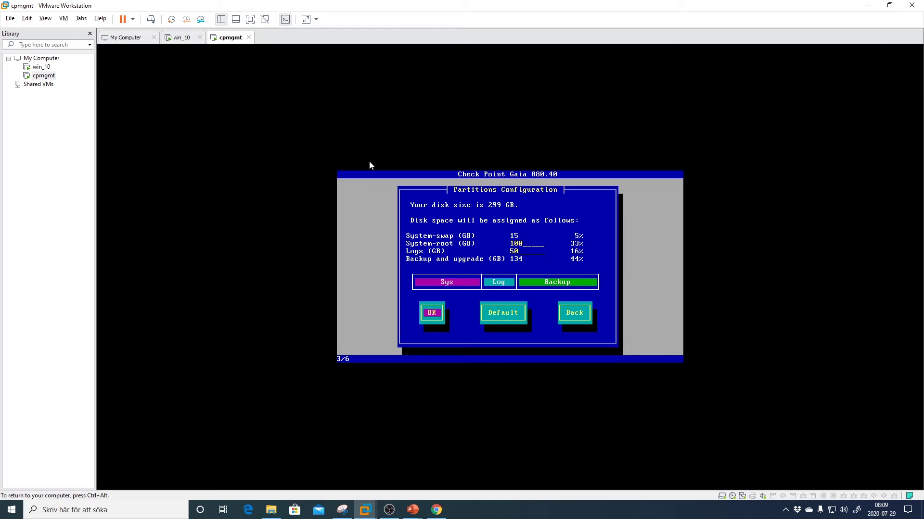
{"action": "key", "text": "Return"}
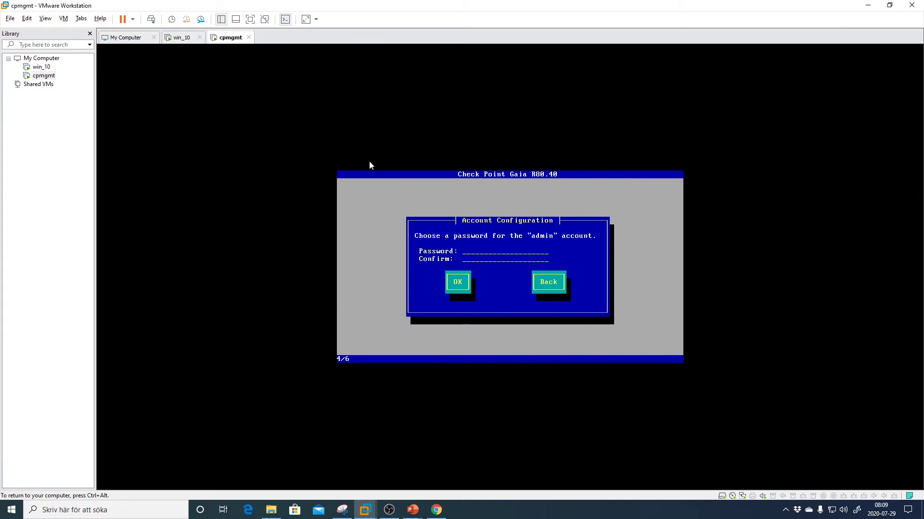
- Enter and confirm the admin account password, then return to the installer's eth0 step
{"action": "type", "text": "********"}
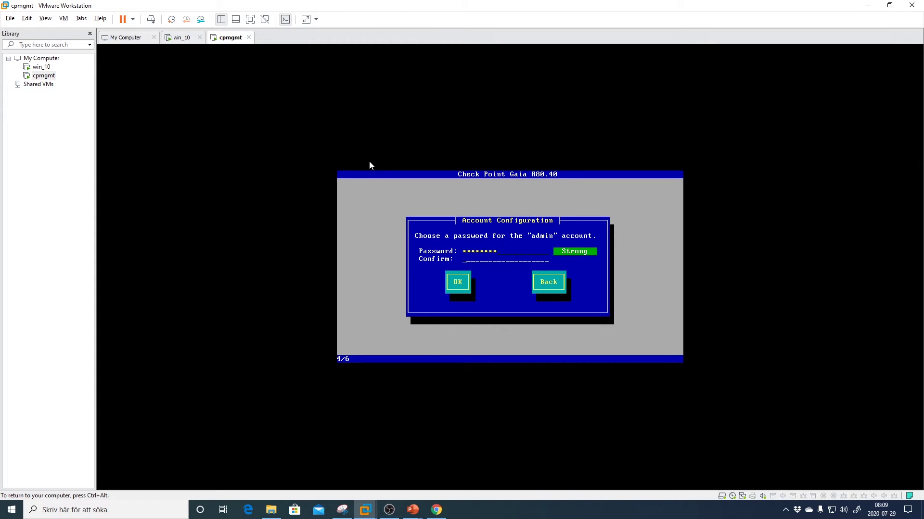
{"action": "type", "text": "********"}
{"action": "key", "text": "Tab"}
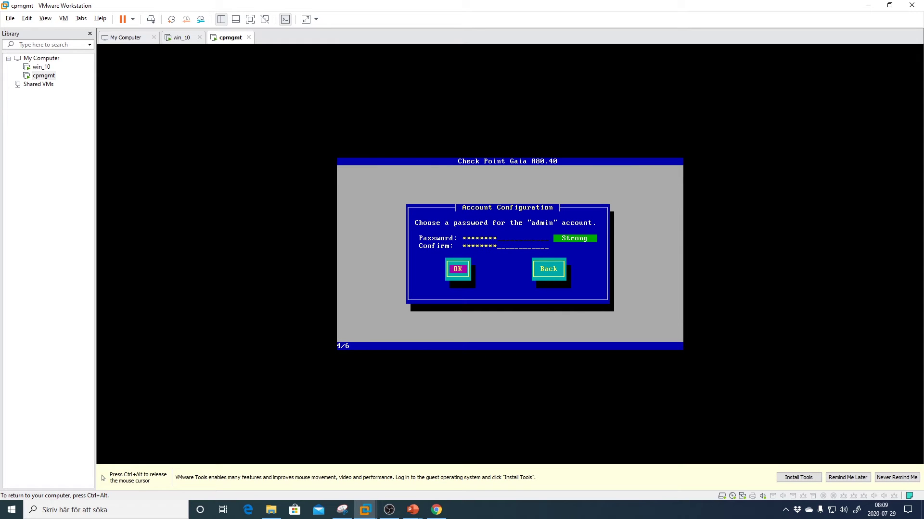
{"action": "key", "text": "Return"}
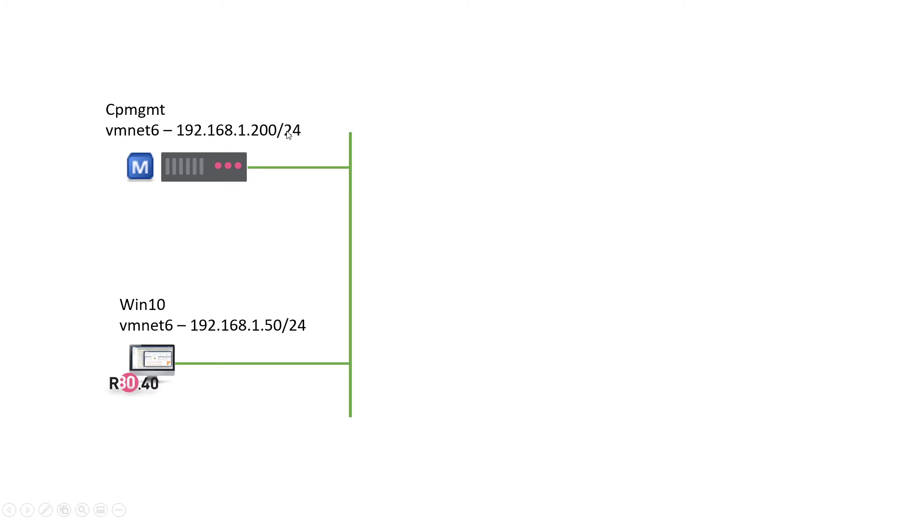
{"action": "key", "text": "alt+Tab"}
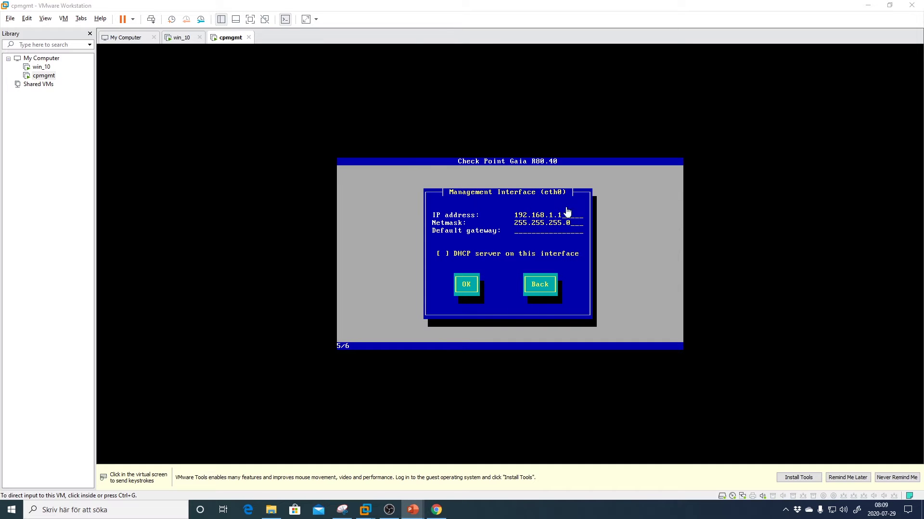
- Give eth0 IP 192.168.1.200, netmask 255.255.255.0, gateway 192.168.1.1, and confirm
{"action": "left_click", "coordinate": [286, 132]}
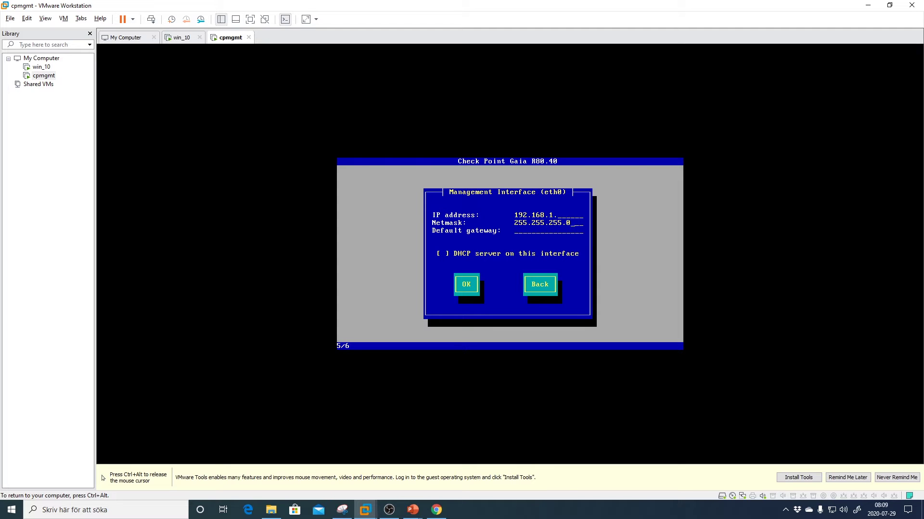
{"action": "type", "text": "200192.168.1.25"}
{"action": "key", "text": "BackSpace"}
{"action": "key", "text": "BackSpace"}
{"action": "key", "text": "Tab"}
{"action": "key", "text": "Tab"}
{"action": "key", "text": "Return"}
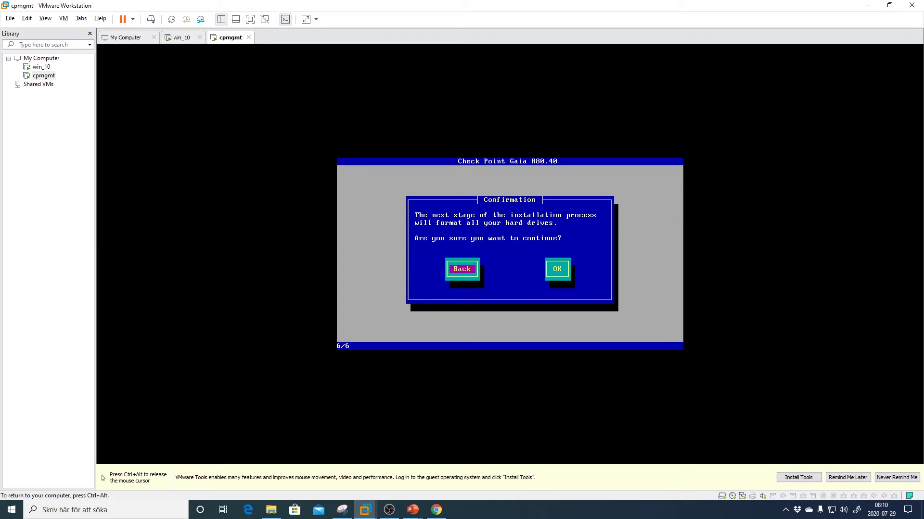
- Approve formatting all drives to start the Gaia R80.40 installation
{"action": "key", "text": "Tab"}
{"action": "key", "text": "Return"}
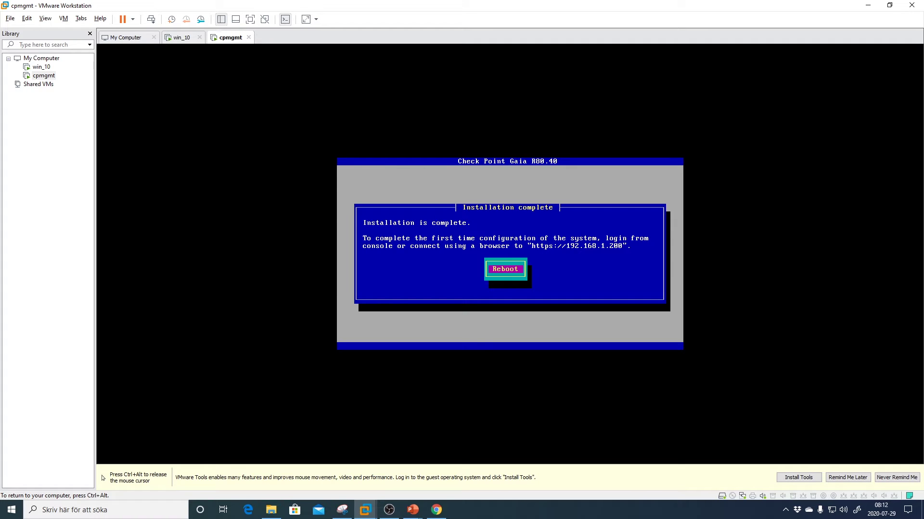
- Reboot the installed Gaia system and log in to the console as admin
{"action": "key", "text": "Return"}
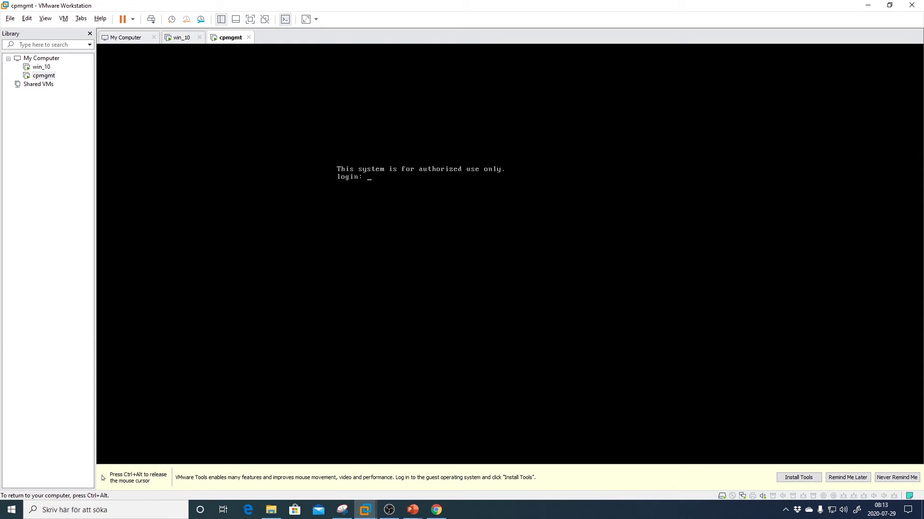
{"action": "type", "text": "admin"}
{"action": "key", "text": "Return"}
{"action": "key", "text": "Return"}
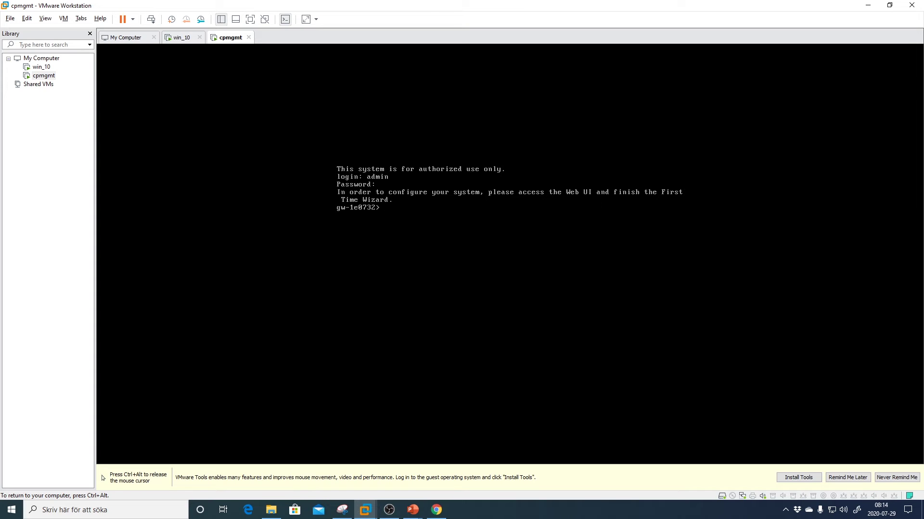
- Run 'show configuration' using Tab completion and page through the output
{"action": "type", "text": "show confiu"}
{"action": "key", "text": "BackSpace"}
{"action": "key", "text": "BackSpace"}
{"action": "key", "text": "Tab"}
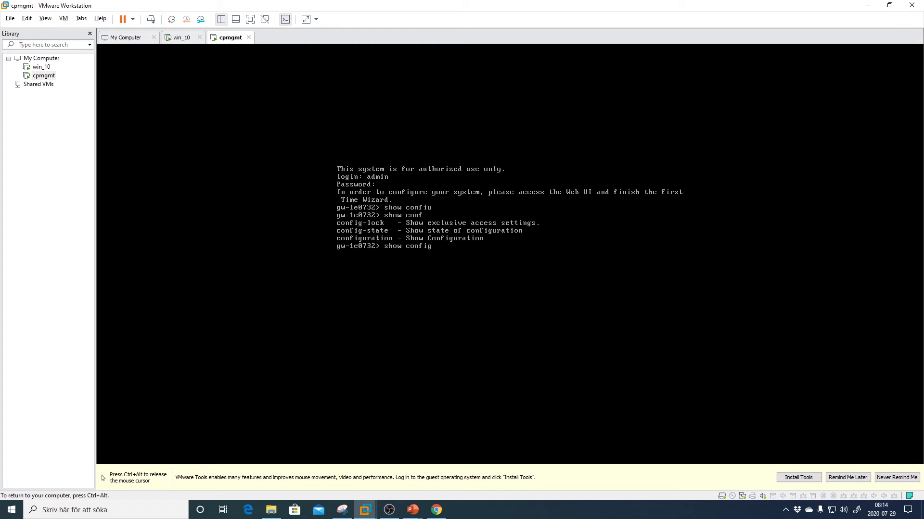
{"action": "type", "text": "u"}
{"action": "key", "text": "Tab"}
{"action": "key", "text": "Return"}
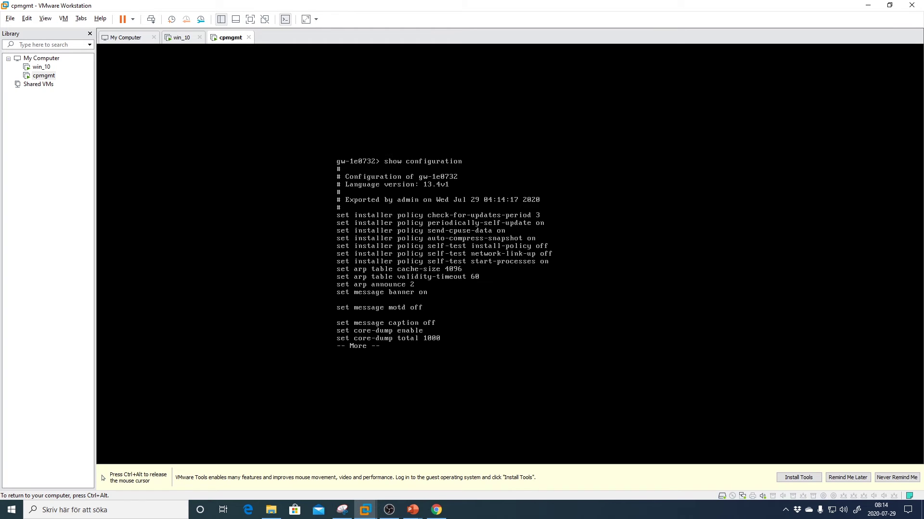
{"action": "key", "text": "space"}
{"action": "key", "text": "space"}
{"action": "key", "text": "space"}
{"action": "key", "text": "space"}
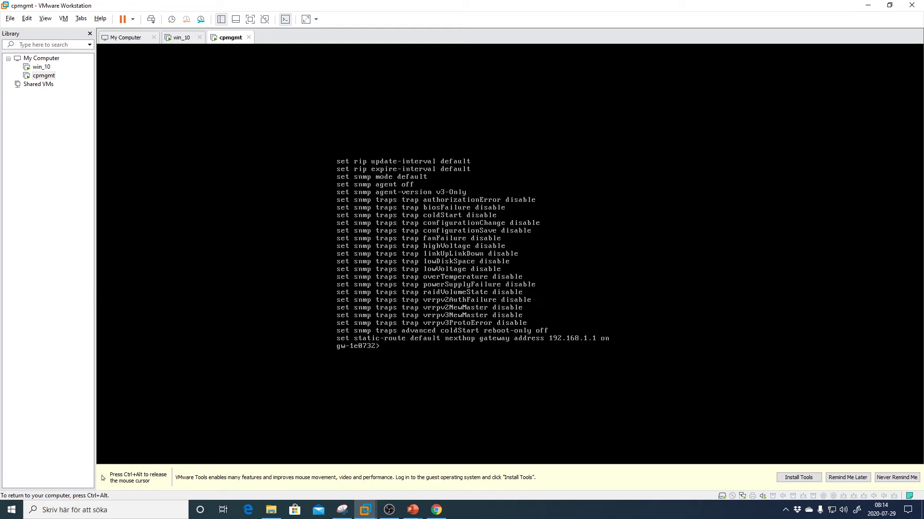
- Switch to the win_10 VM and launch Edge in the guest
{"action": "left_click", "coordinate": [41, 67]}
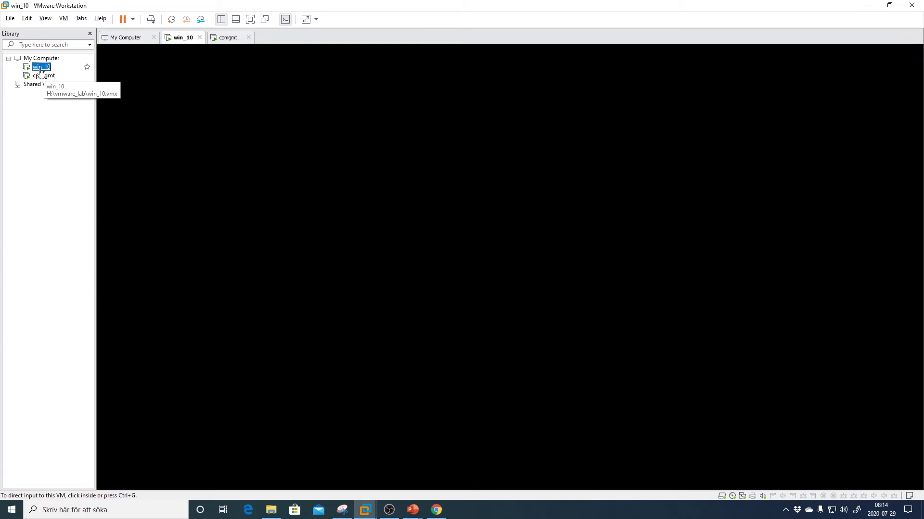
{"action": "left_click", "coordinate": [491, 244]}
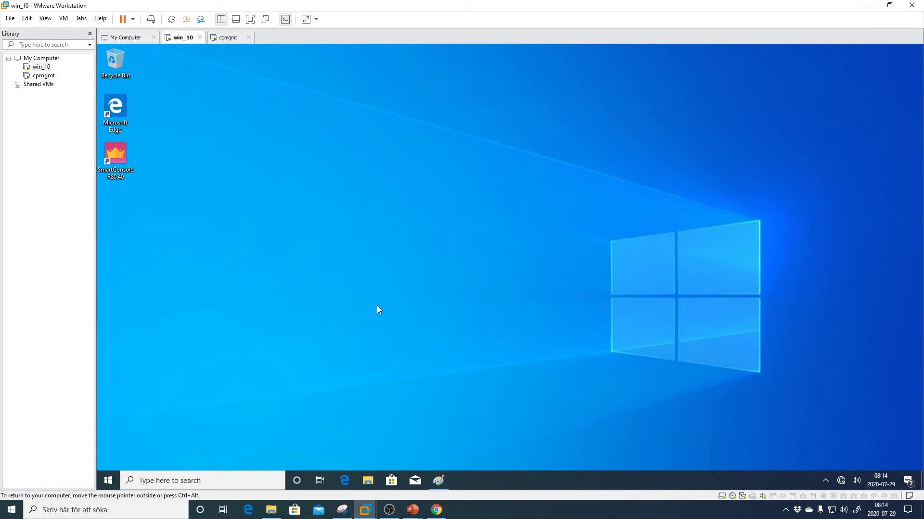
{"action": "double_click", "coordinate": [120, 112]}
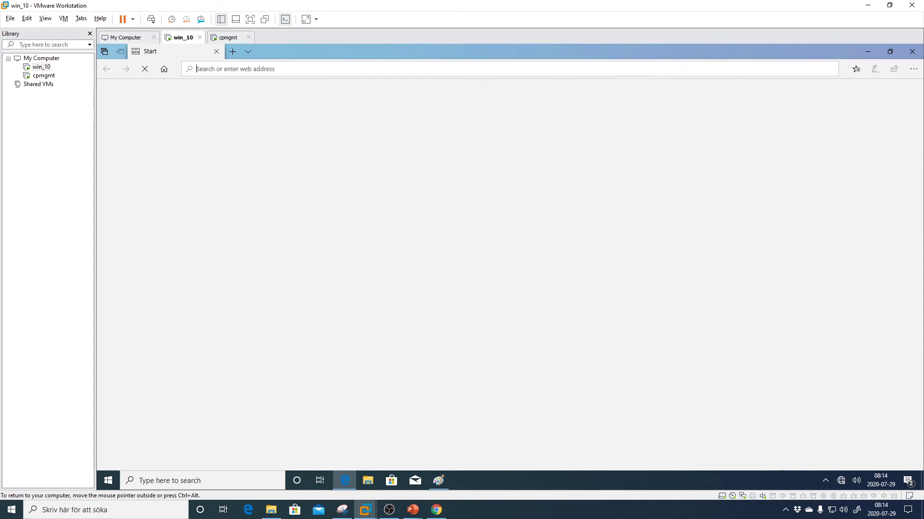
{"action": "type", "text": "ht"}
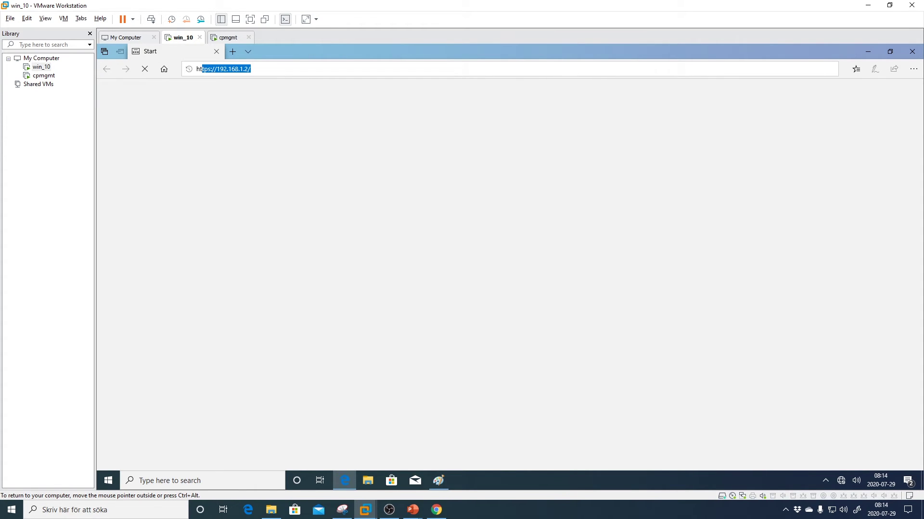
{"action": "type", "text": "tps://192.168.1.200"}
{"action": "key", "text": "Return"}
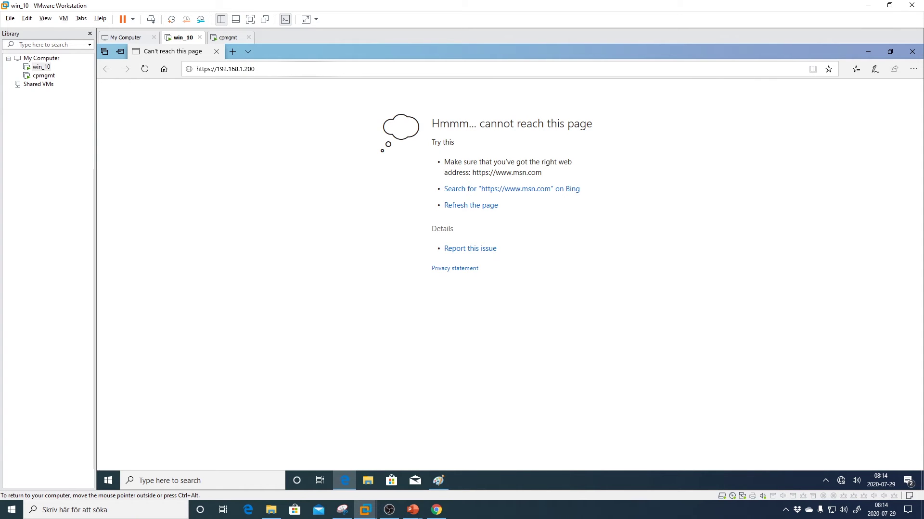
{"action": "key", "text": "ctrl+l"}
{"action": "key", "text": "Return"}
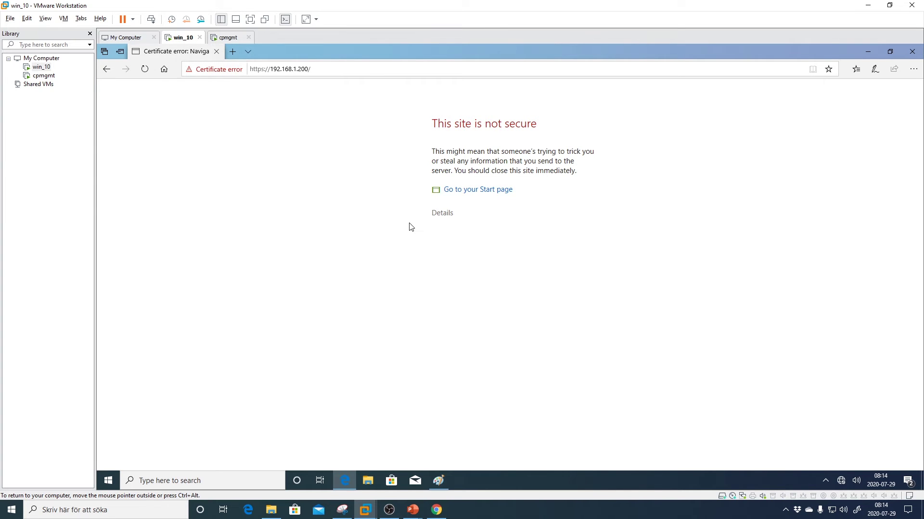
{"action": "left_click", "coordinate": [436, 218]}
{"action": "left_click", "coordinate": [471, 308]}
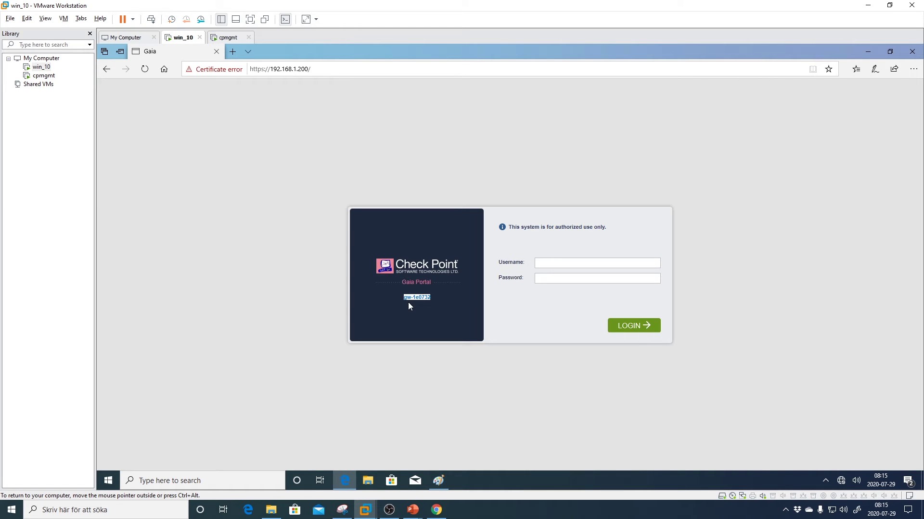
- Sign in to the Gaia Portal with username admin and the admin password
{"action": "left_click", "coordinate": [539, 263]}
{"action": "type", "text": "admin"}
{"action": "key", "text": "Tab"}
{"action": "key", "text": "Return"}
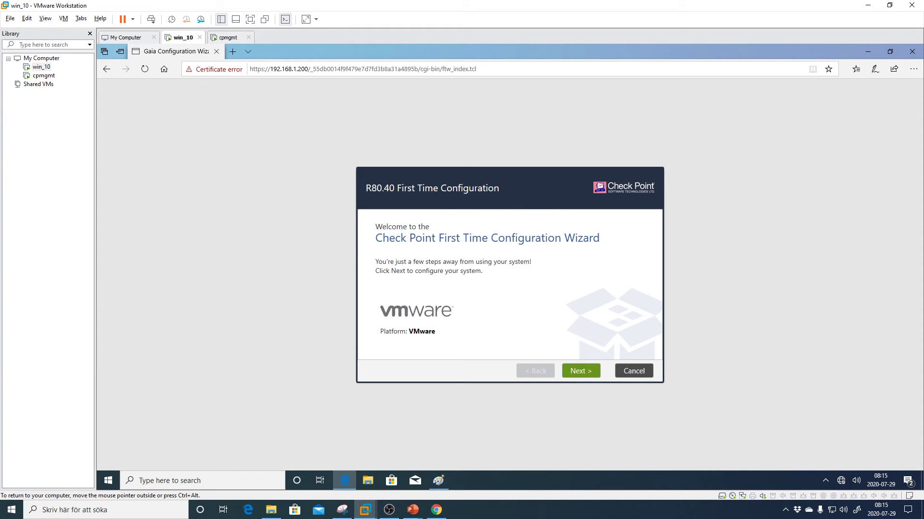
- Pass the welcome page on the VMware platform and keep the default R80.40 deployment option
{"action": "left_click_drag", "start_coordinate": [435, 332], "coordinate": [408, 332]}
{"action": "left_click", "coordinate": [410, 330]}
{"action": "left_click", "coordinate": [580, 372]}
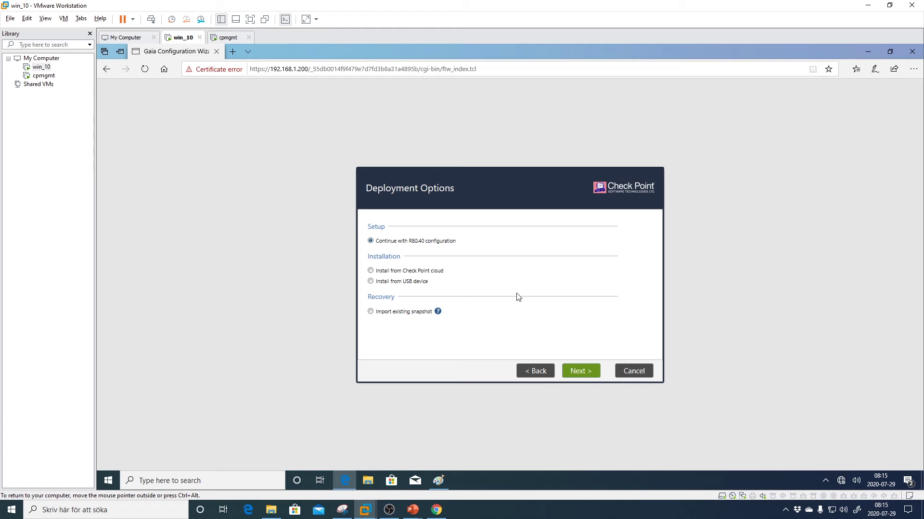
{"action": "left_click", "coordinate": [575, 373]}
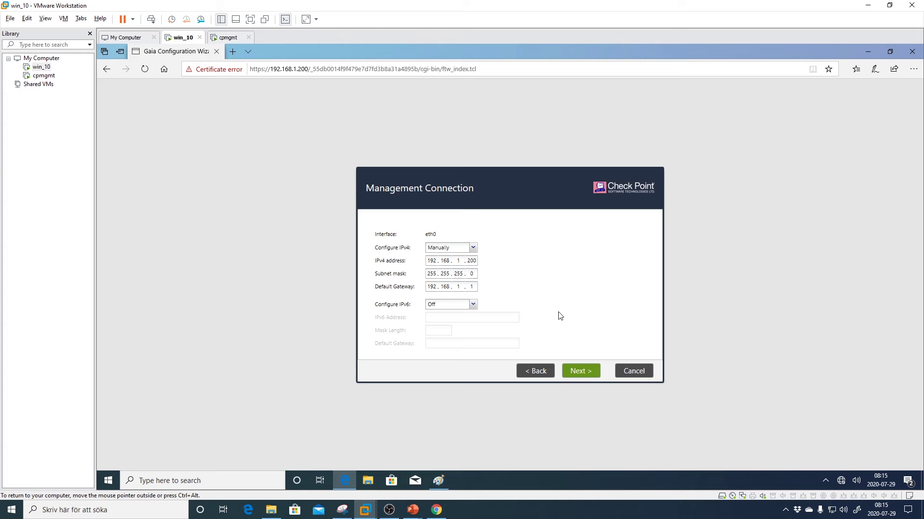
- Accept the eth0 management connection settings at 192.168.1.200
{"action": "left_click_drag", "start_coordinate": [442, 236], "coordinate": [423, 235]}
{"action": "left_click", "coordinate": [440, 236]}
{"action": "left_click", "coordinate": [577, 376]}
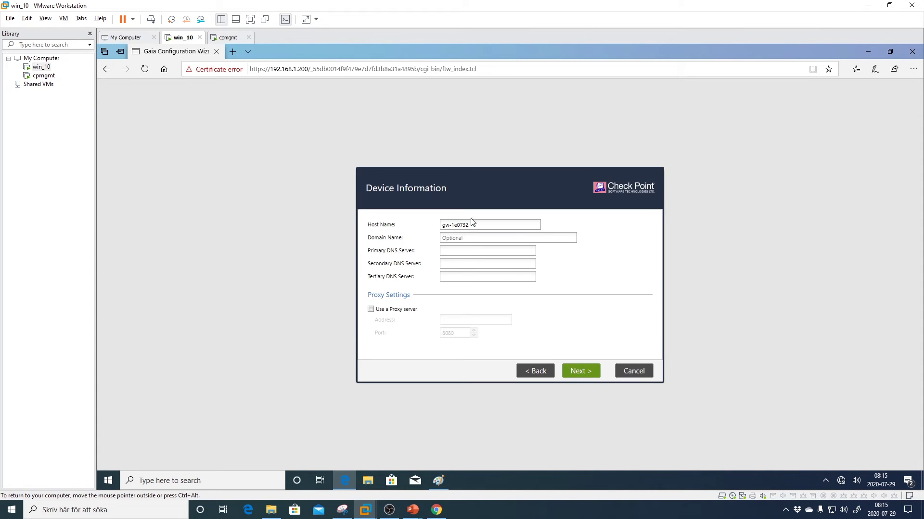
- Change the host name to cpmgmt and accept the device information
{"action": "triple_click", "coordinate": [454, 224]}
{"action": "type", "text": "cpmgmt"}
{"action": "left_click", "coordinate": [576, 291]}
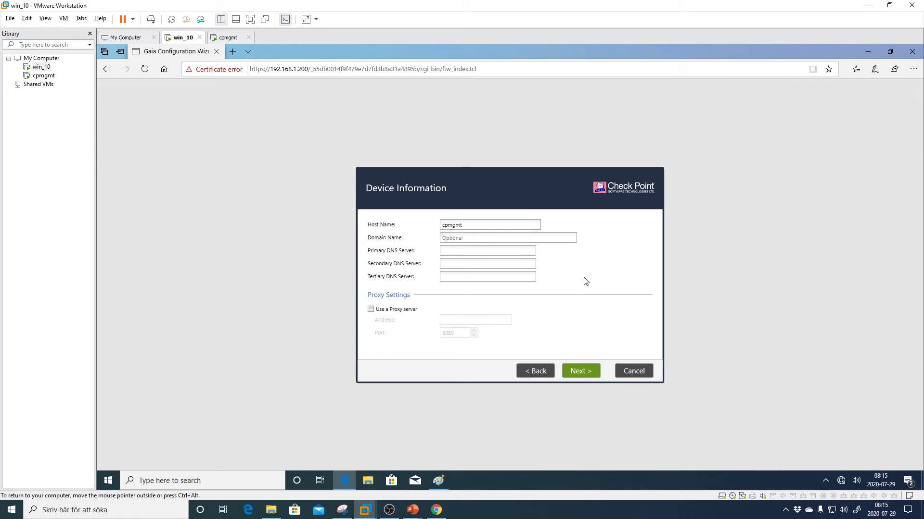
{"action": "left_click", "coordinate": [581, 373]}
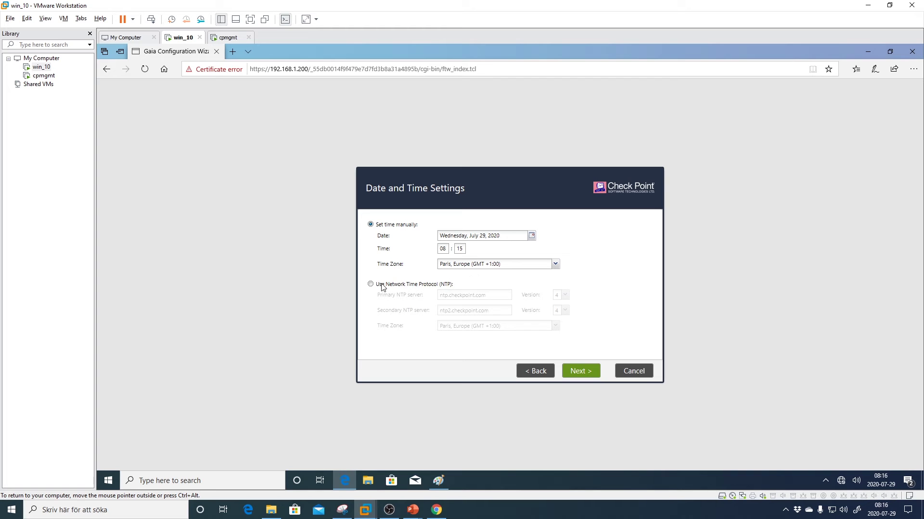
- Set the time zone to Stockholm, Europe and accept the date and time settings
{"action": "left_click", "coordinate": [483, 264]}
{"action": "left_click", "coordinate": [556, 265]}
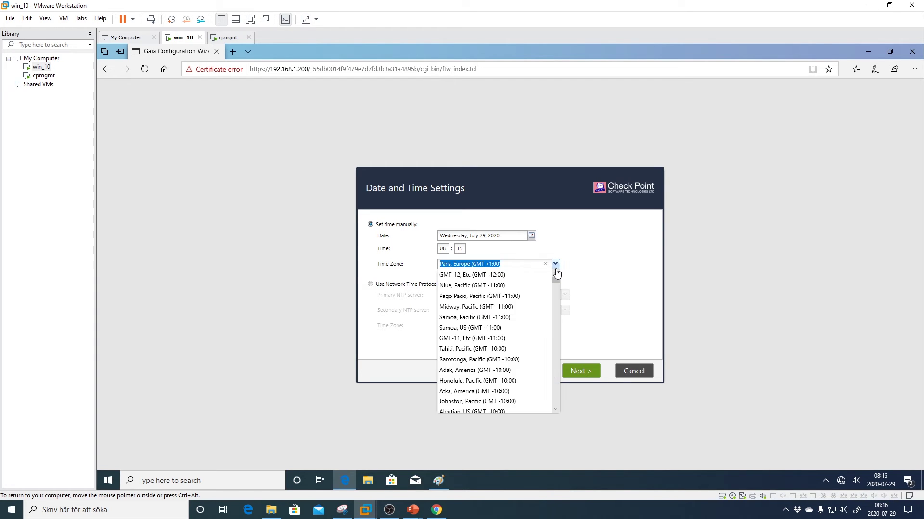
{"action": "type", "text": "stockho"}
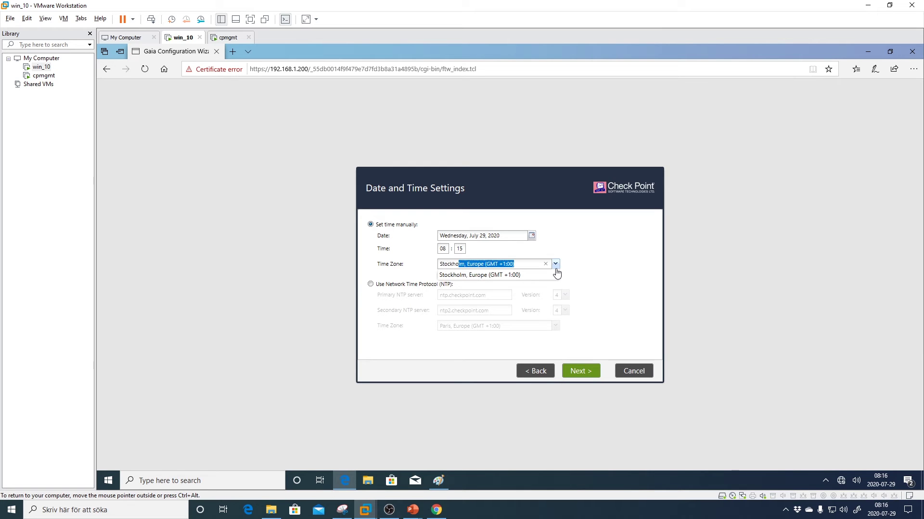
{"action": "left_click", "coordinate": [499, 274]}
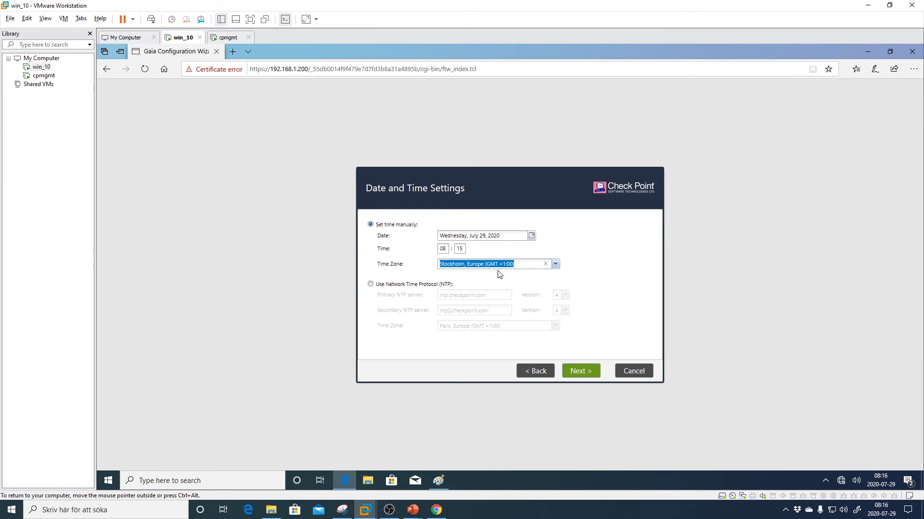
{"action": "left_click", "coordinate": [463, 273]}
{"action": "left_click", "coordinate": [581, 374]}
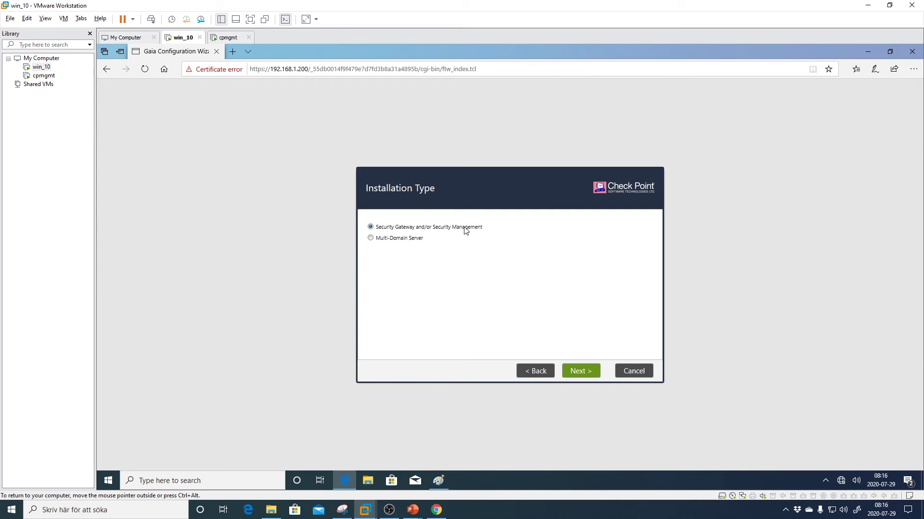
- Install Security Management only, as Primary, with the Security Gateway product excluded
{"action": "left_click", "coordinate": [580, 373]}
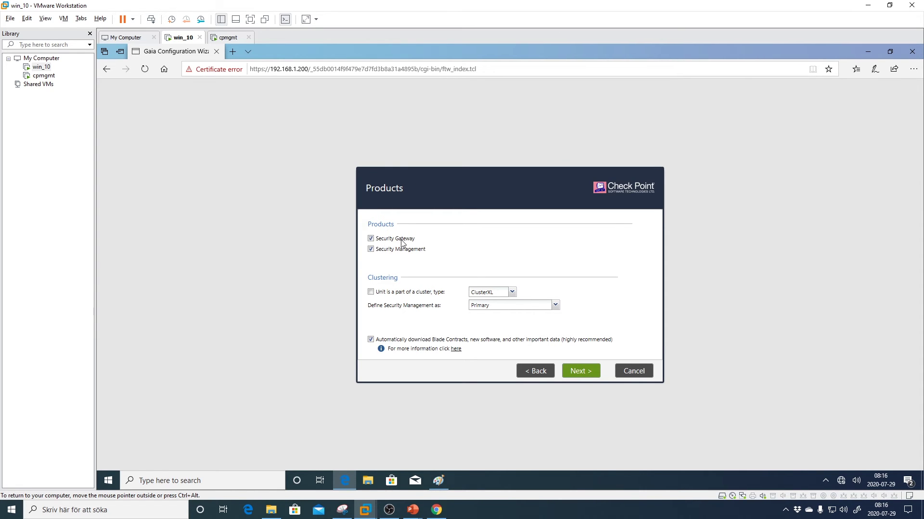
{"action": "left_click", "coordinate": [371, 239]}
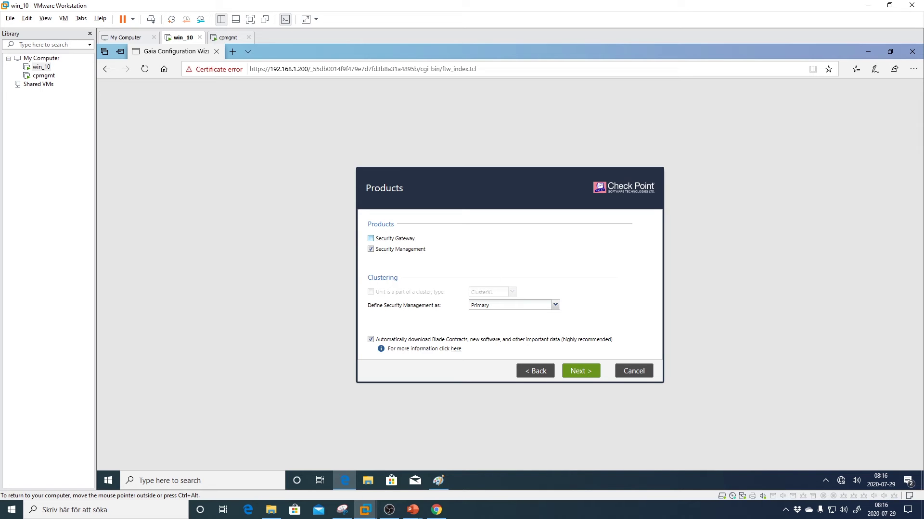
{"action": "left_click", "coordinate": [490, 305]}
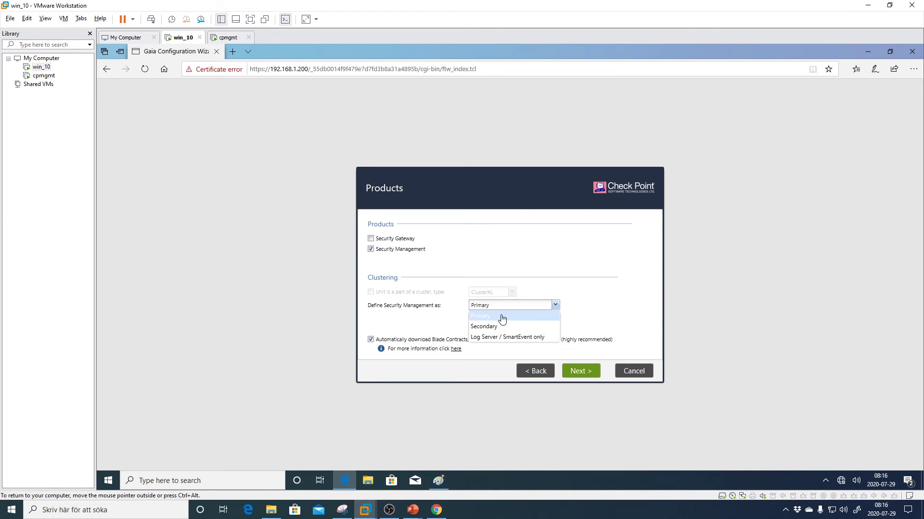
{"action": "left_click", "coordinate": [502, 316]}
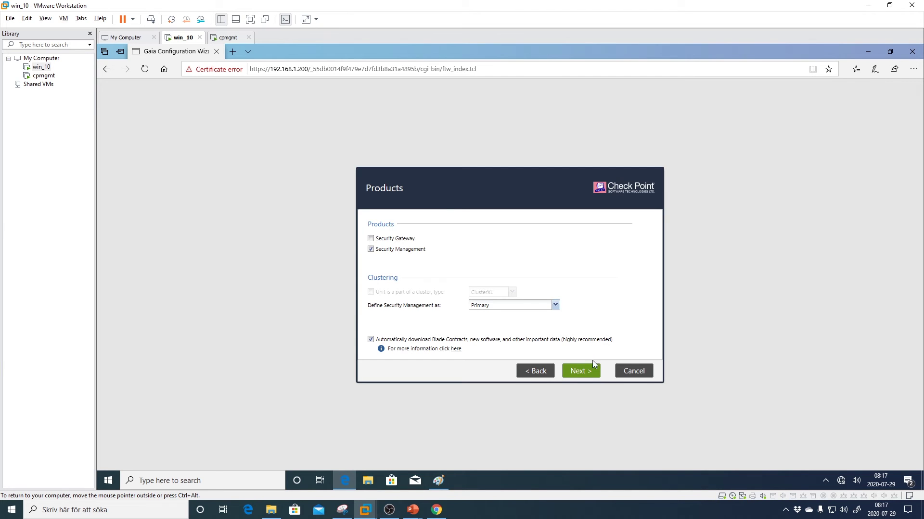
{"action": "left_click", "coordinate": [585, 375]}
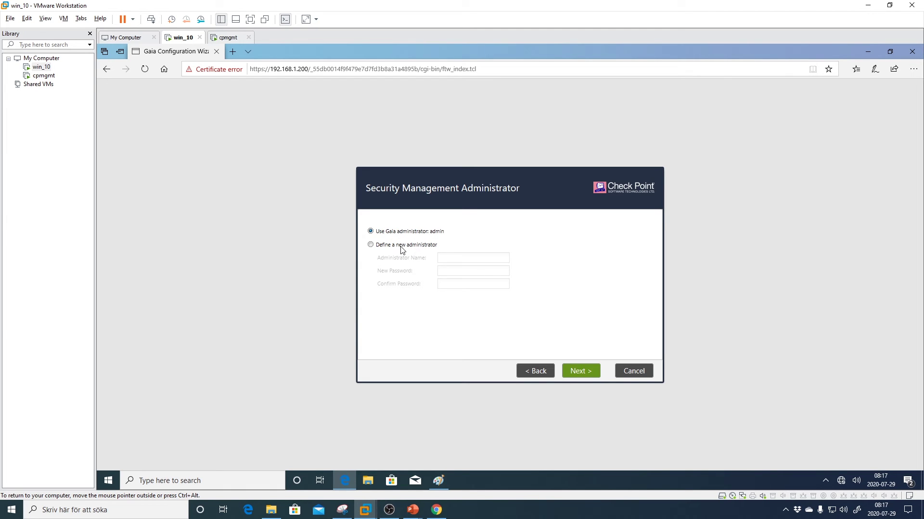
- Keep the Gaia admin account and allow GUI clients only from network 192.168.1.0/255.255.255.0
{"action": "left_click", "coordinate": [579, 375]}
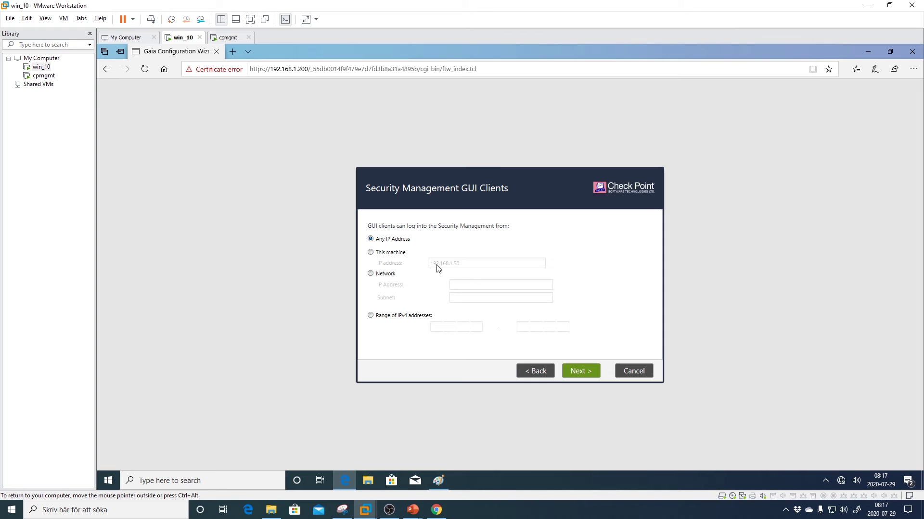
{"action": "left_click", "coordinate": [373, 274]}
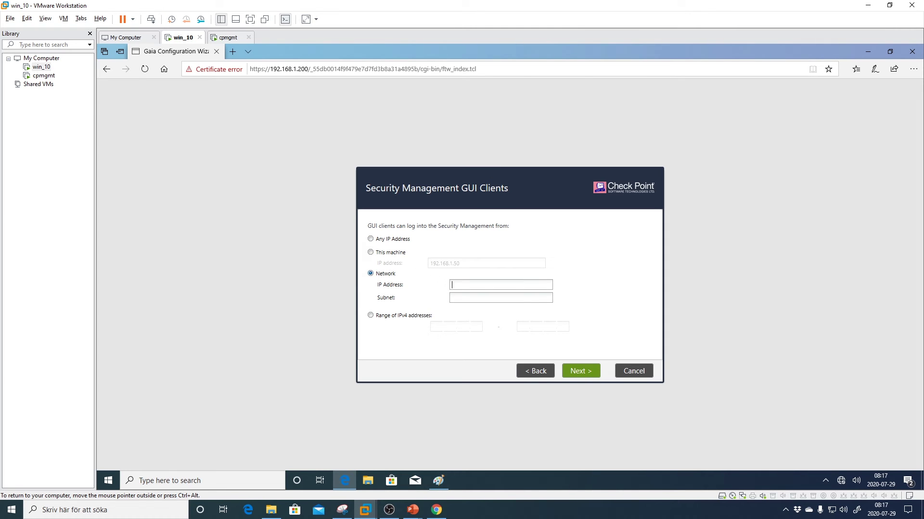
{"action": "type", "text": "192.168.1"}
{"action": "type", "text": ".255.0"}
{"action": "left_click", "coordinate": [588, 372]}
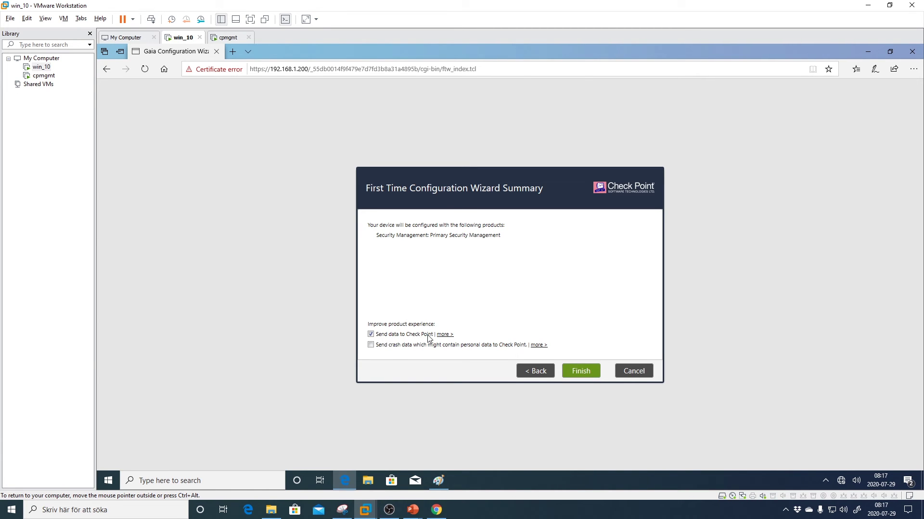
- Finish the wizard, confirm starting configuration, and acknowledge the completed-successfully message
{"action": "left_click", "coordinate": [580, 371]}
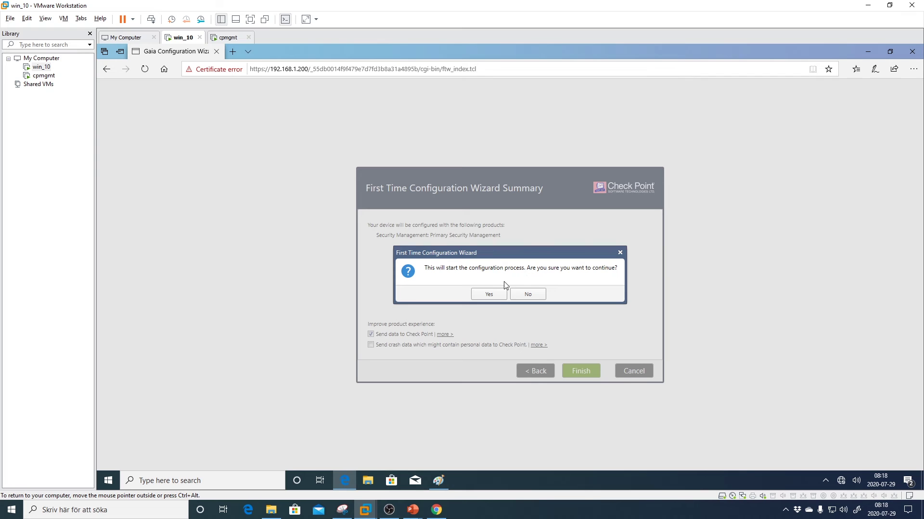
{"action": "left_click", "coordinate": [484, 296]}
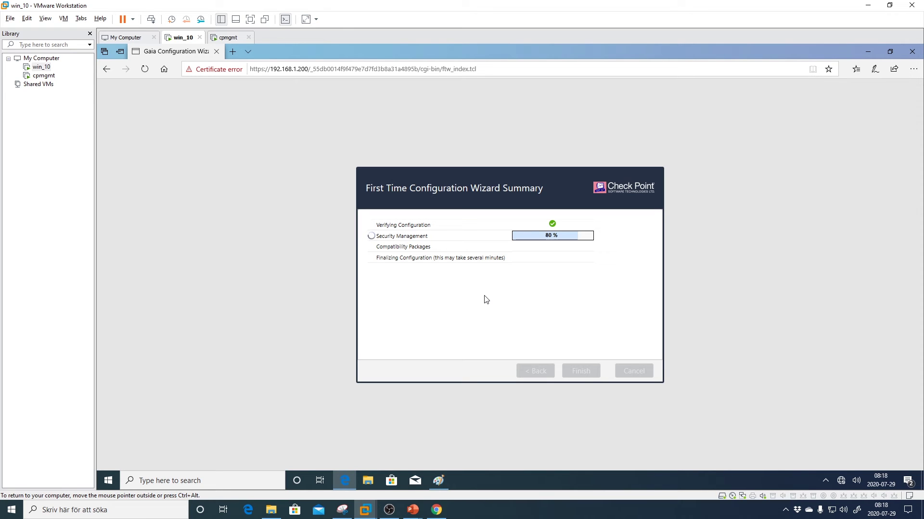
{"action": "key", "text": "alt+Tab"}
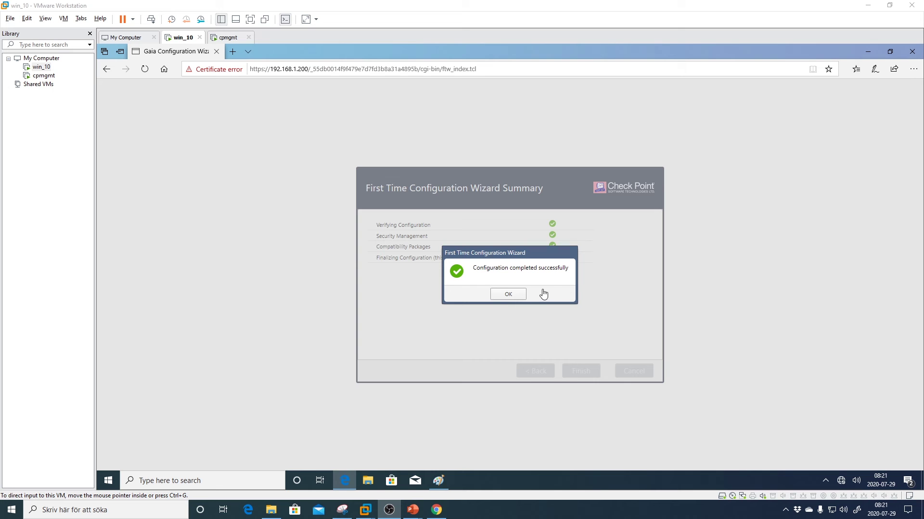
{"action": "left_click", "coordinate": [503, 298]}
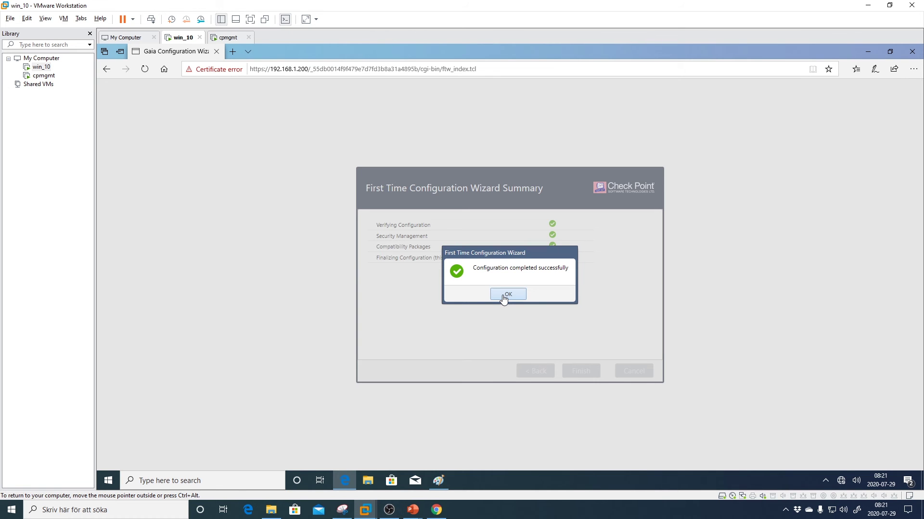
{"action": "left_click", "coordinate": [504, 298]}
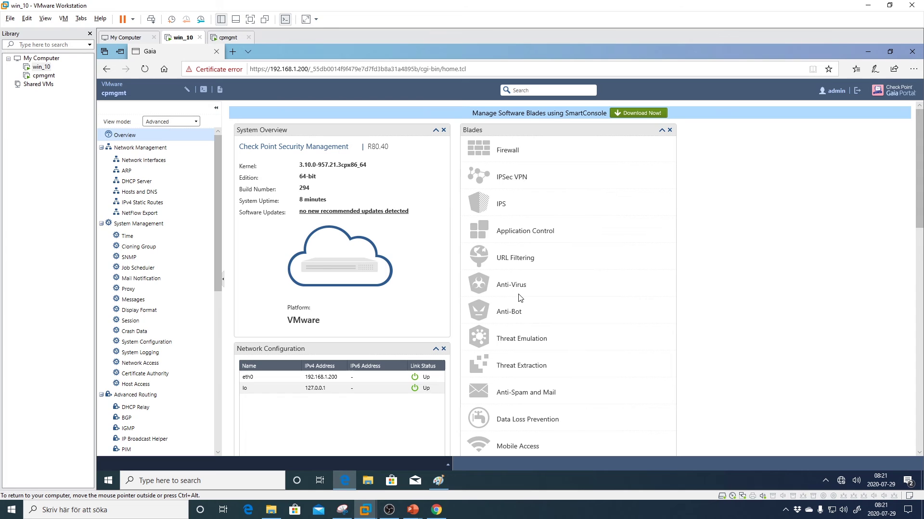
- Check interfaces and IPv4 static routes, then apply primary DNS server 8.8.8.8 and return to Overview
{"action": "left_click", "coordinate": [134, 161]}
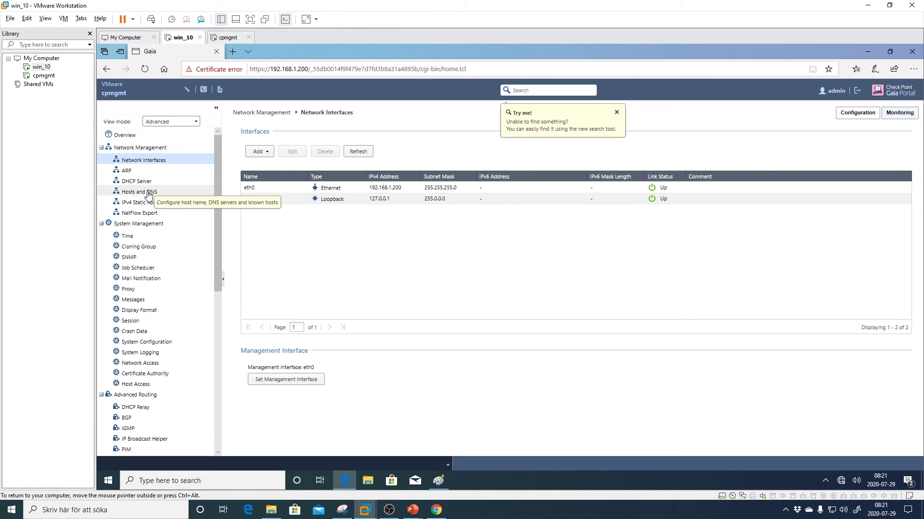
{"action": "left_click", "coordinate": [153, 206]}
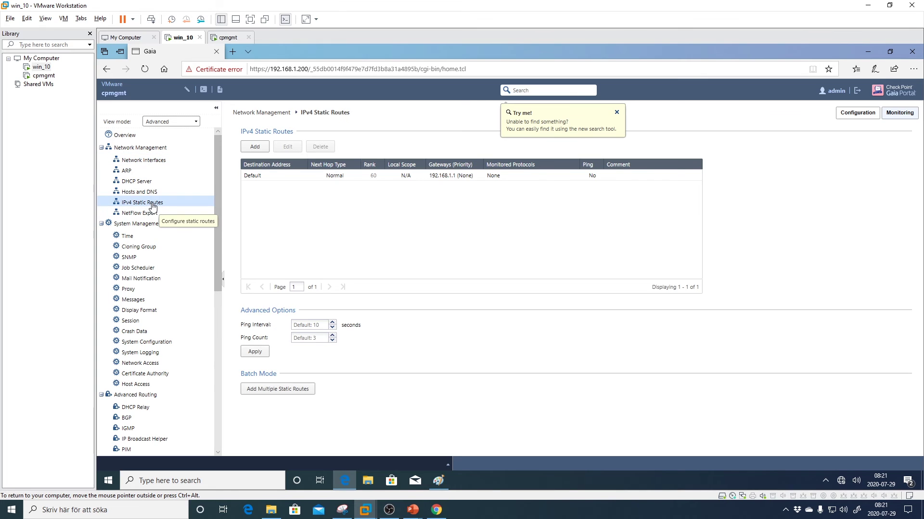
{"action": "left_click", "coordinate": [153, 193]}
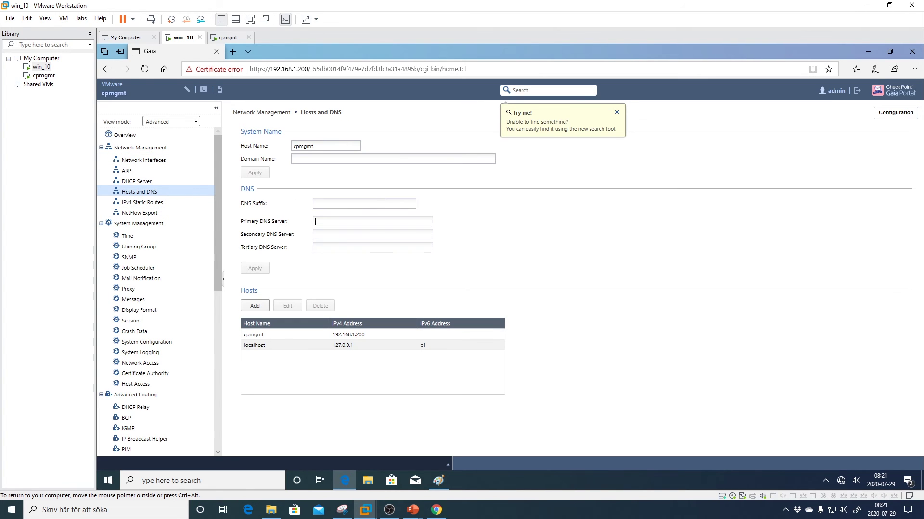
{"action": "type", "text": "8.8.8.8"}
{"action": "left_click", "coordinate": [255, 269]}
{"action": "left_click", "coordinate": [617, 113]}
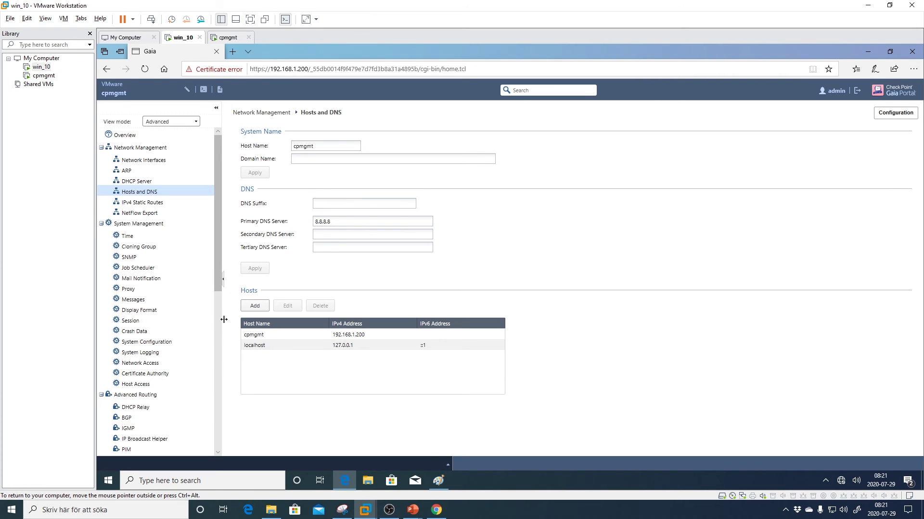
{"action": "left_click", "coordinate": [146, 139]}
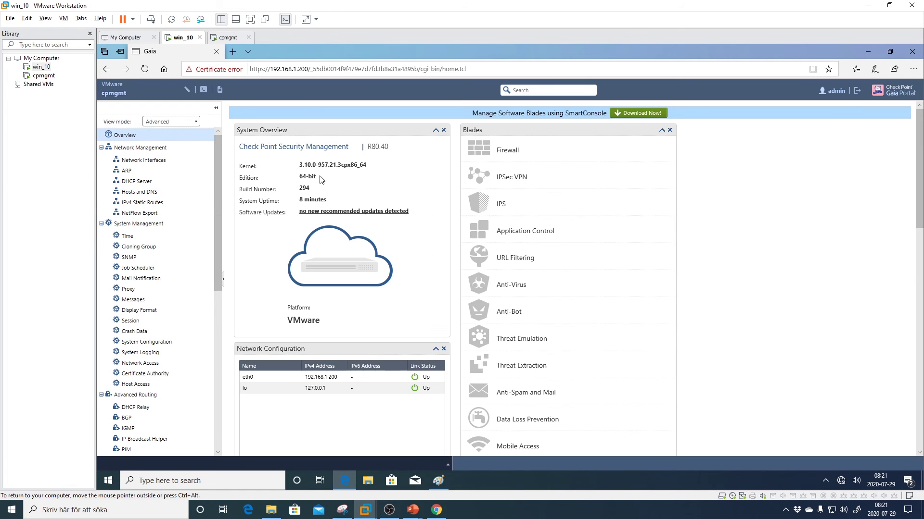
- Note the system uptime, then open the shared Downloads folder in File Explorer
{"action": "left_click_drag", "start_coordinate": [299, 199], "coordinate": [326, 199]}
{"action": "left_click", "coordinate": [323, 199]}
{"action": "left_click", "coordinate": [367, 481]}
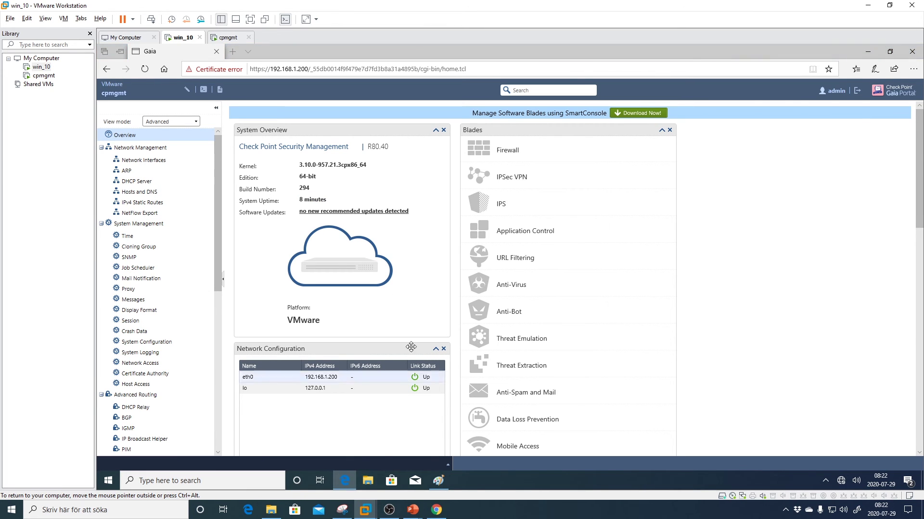
{"action": "left_click", "coordinate": [291, 324]}
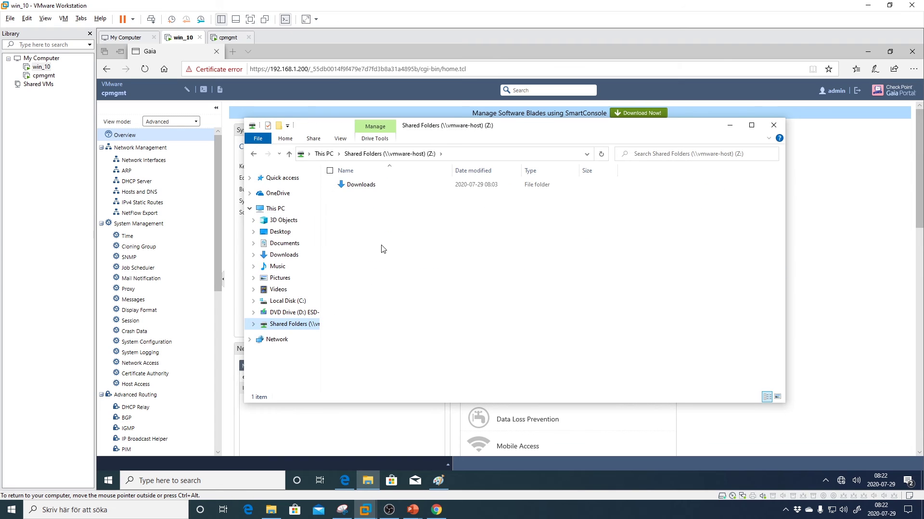
{"action": "double_click", "coordinate": [389, 194]}
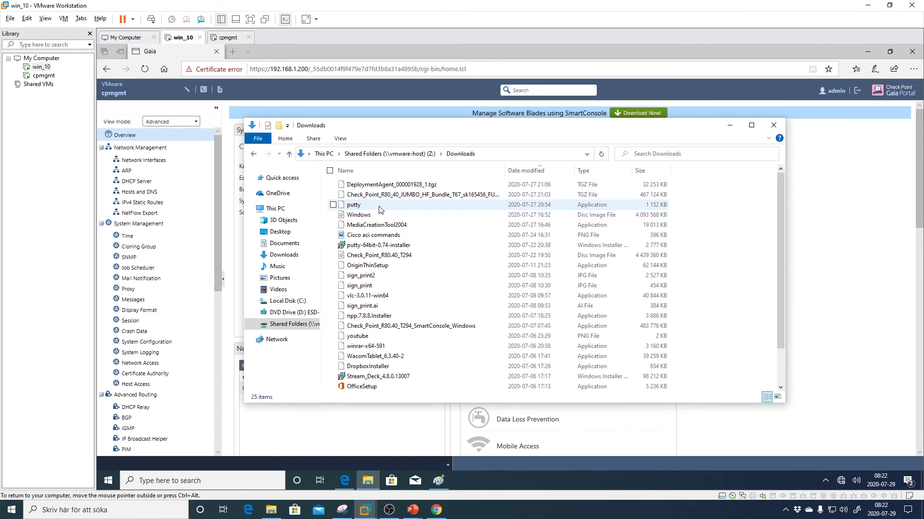
- Launch PuTTY from Downloads and start an SSH connection to 192.168.1.200
{"action": "double_click", "coordinate": [376, 206]}
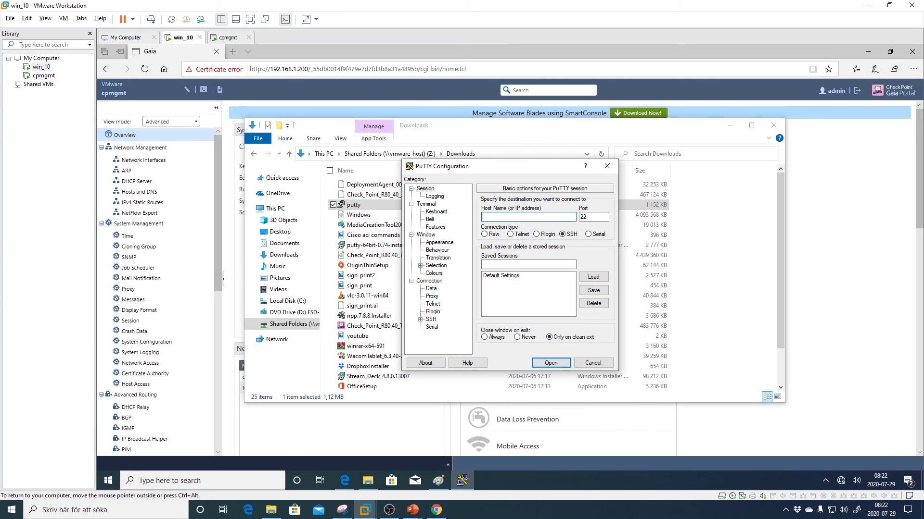
{"action": "type", "text": "192.168.1.200"}
{"action": "key", "text": "Return"}
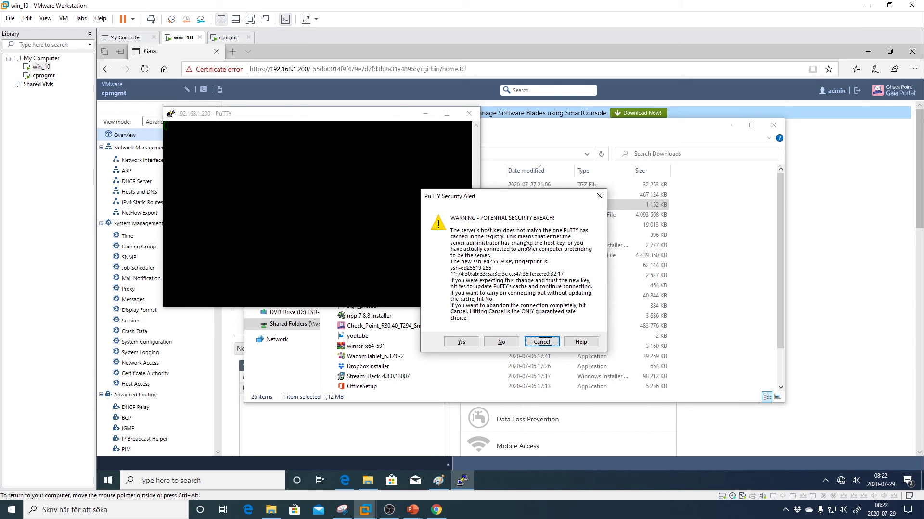
- Accept the server's new host key and log in as admin
{"action": "left_click", "coordinate": [461, 343]}
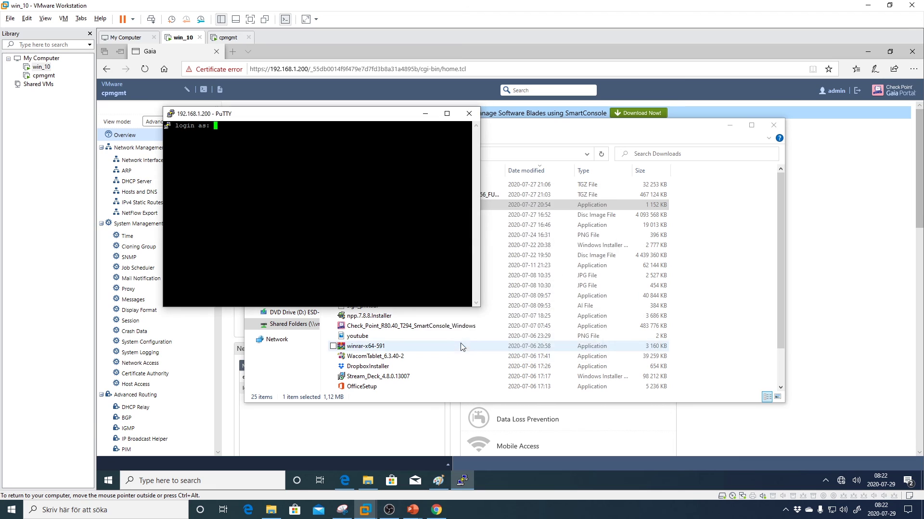
{"action": "type", "text": "admin"}
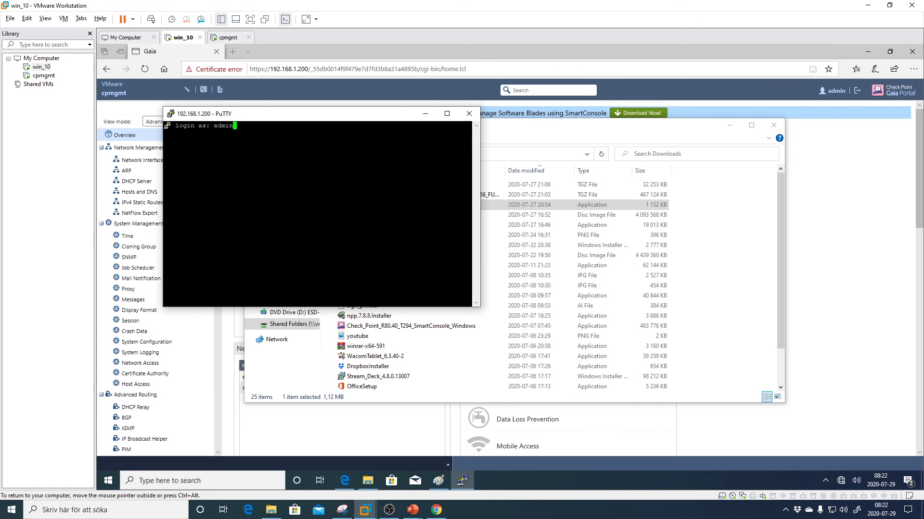
{"action": "key", "text": "Return"}
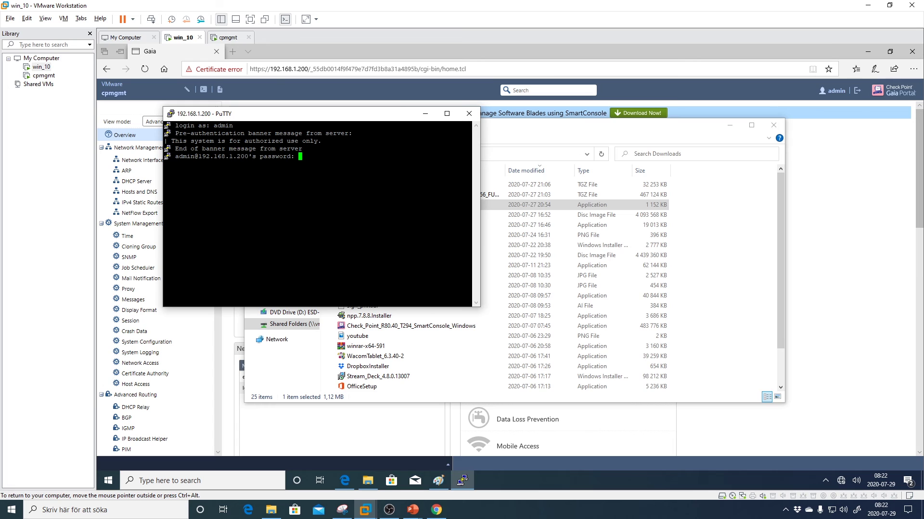
{"action": "key", "text": "Return"}
{"action": "key", "text": "Return"}
{"action": "key", "text": "Return"}
{"action": "key", "text": "Return"}
{"action": "key", "text": "Return"}
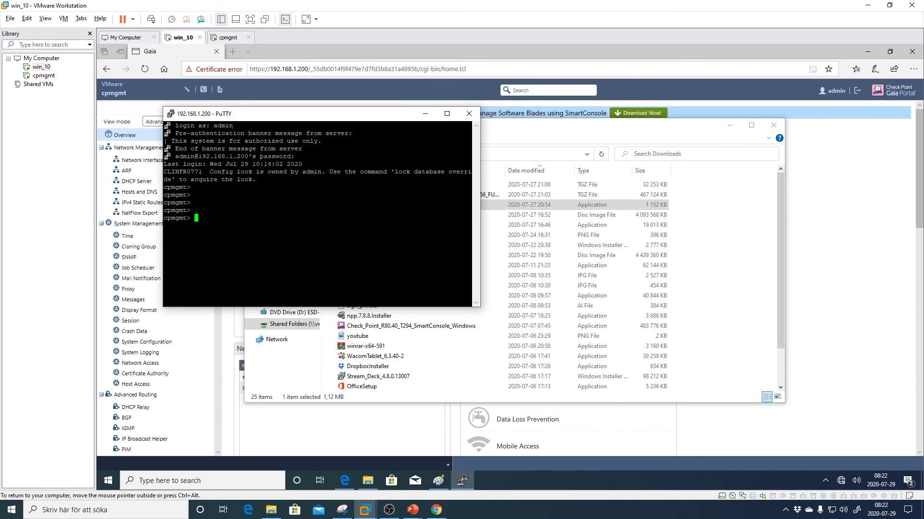
- Page through 'show configuration' to the eth0 address 192.168.1.200, then run top
{"action": "type", "text": "show con"}
{"action": "key", "text": "Tab"}
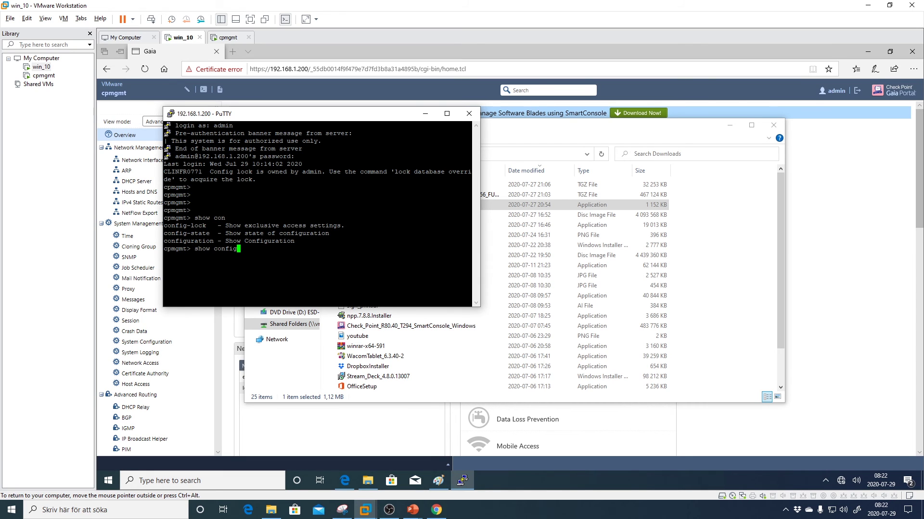
{"action": "key", "text": "Return"}
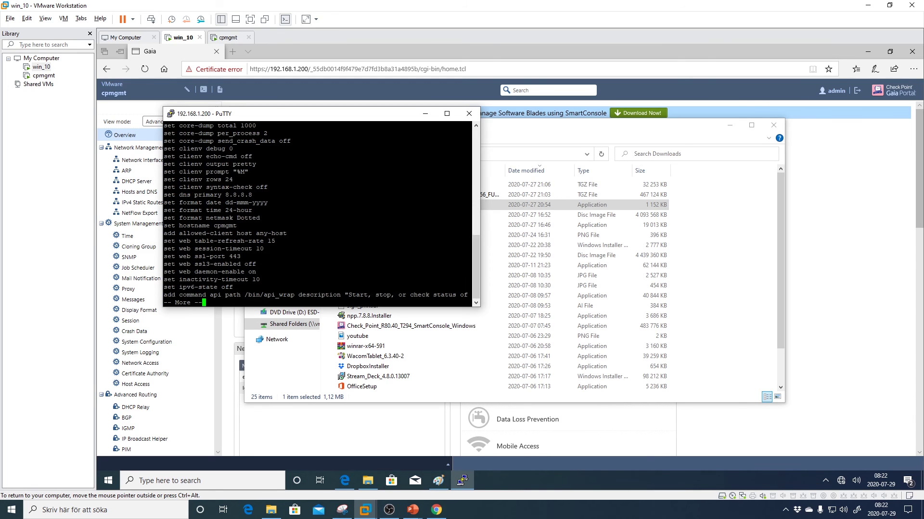
{"action": "left_click", "coordinate": [447, 114]}
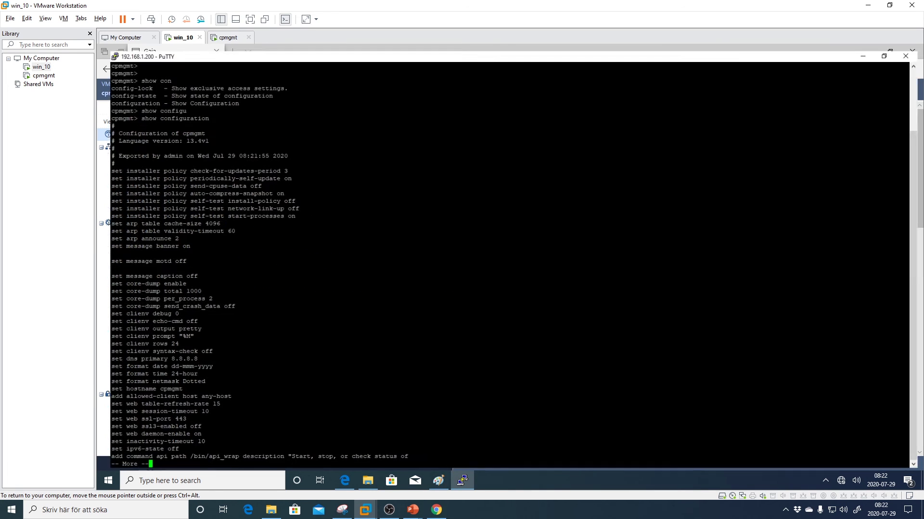
{"action": "key", "text": "space"}
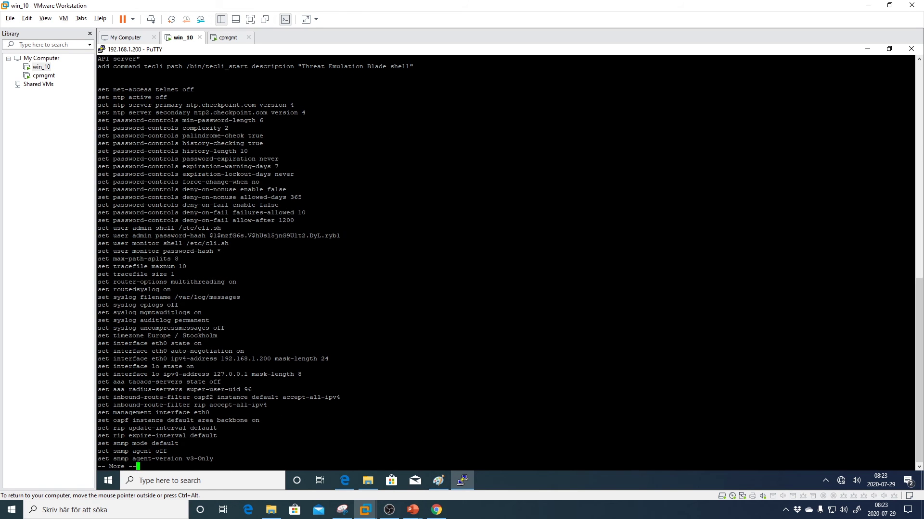
{"action": "left_click_drag", "start_coordinate": [98, 359], "coordinate": [913, 359]}
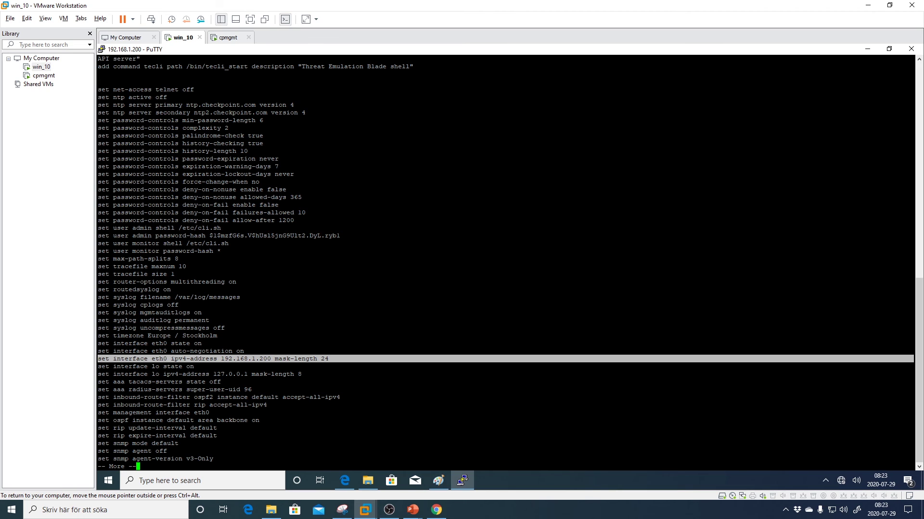
{"action": "left_click", "coordinate": [914, 359]}
{"action": "key", "text": "q"}
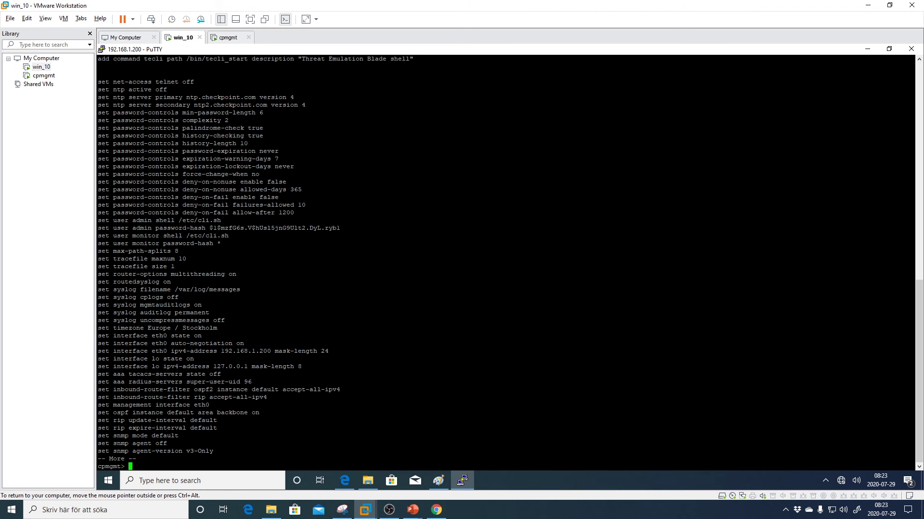
{"action": "type", "text": "top"}
{"action": "key", "text": "Return"}
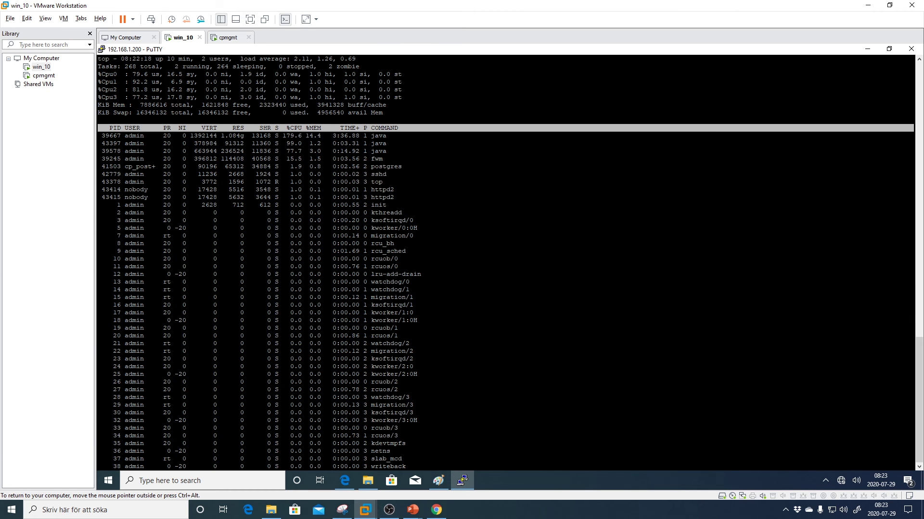
- Note the fwm process, hide PuTTY to show the desktop, and select the SmartConsole R80.40 shortcut
{"action": "double_click", "coordinate": [377, 159]}
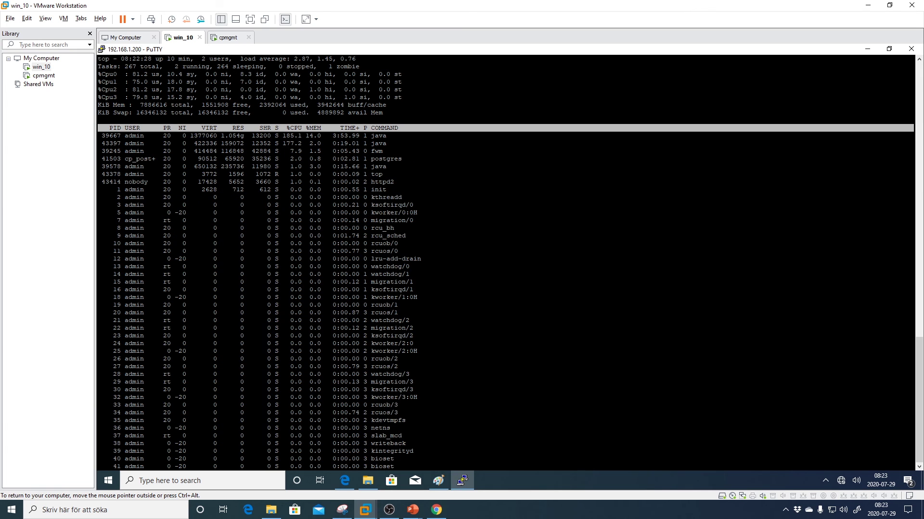
{"action": "key", "text": "ctrl+alt"}
{"action": "left_click", "coordinate": [867, 52]}
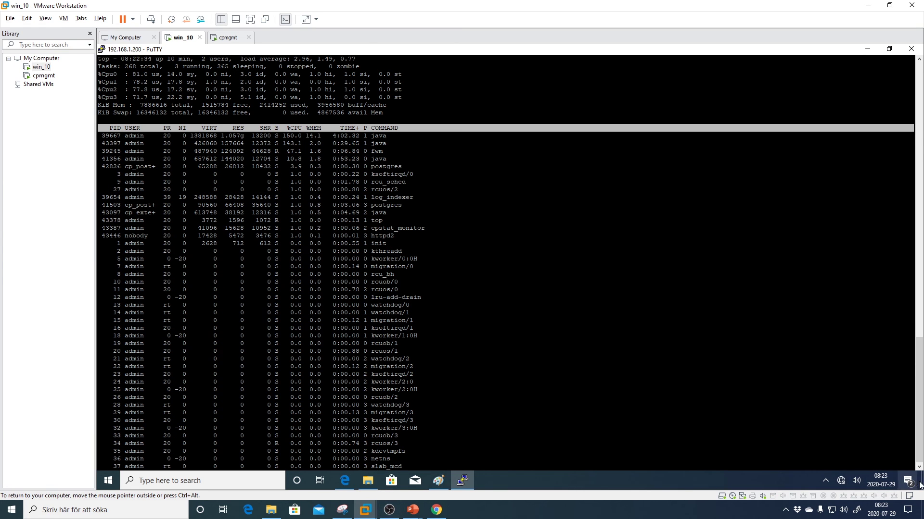
{"action": "key", "text": "super+d"}
{"action": "left_click", "coordinate": [121, 155]}
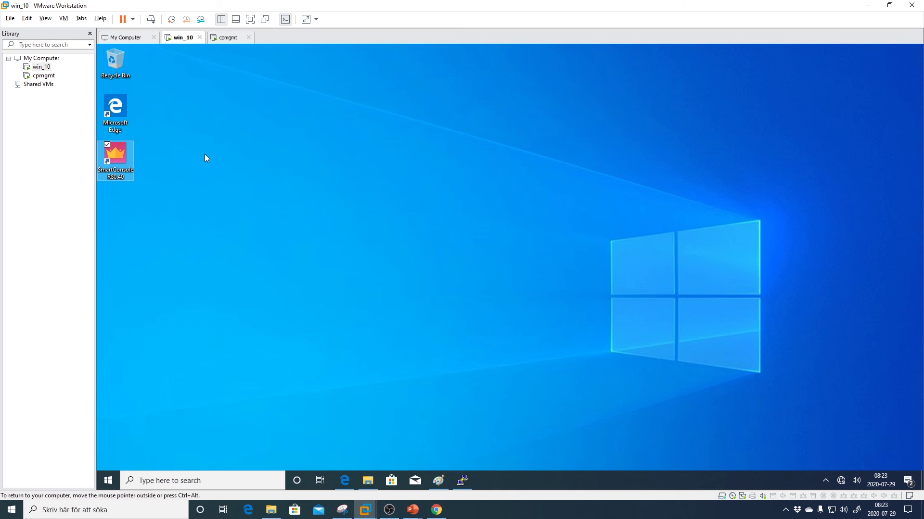
- Launch SmartConsole R80.40 and log in to 192.168.1.200 with the admin password
{"action": "key", "text": "Return"}
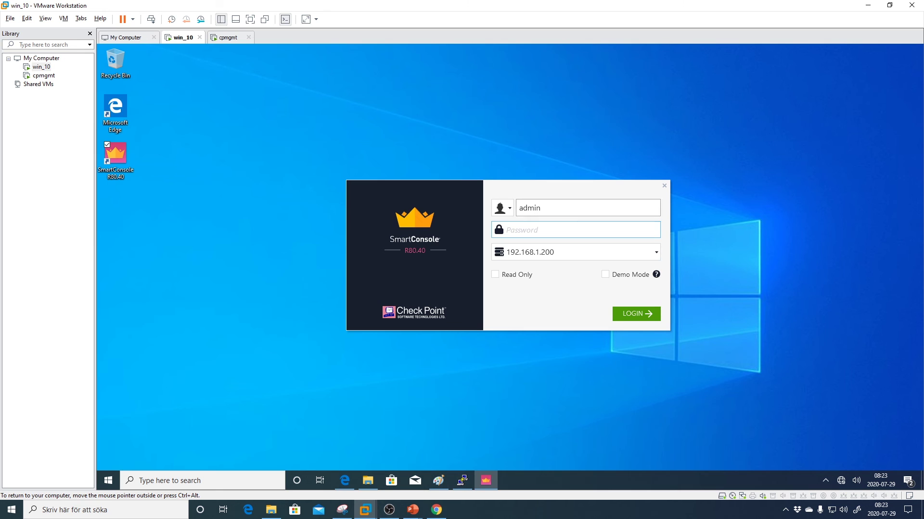
{"action": "left_click", "coordinate": [539, 235]}
{"action": "type", "text": "admin123"}
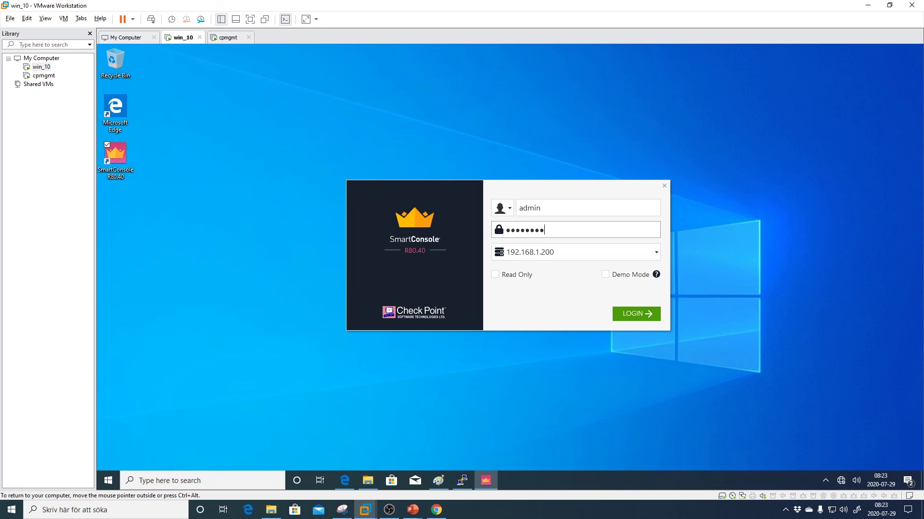
{"action": "left_click", "coordinate": [516, 256]}
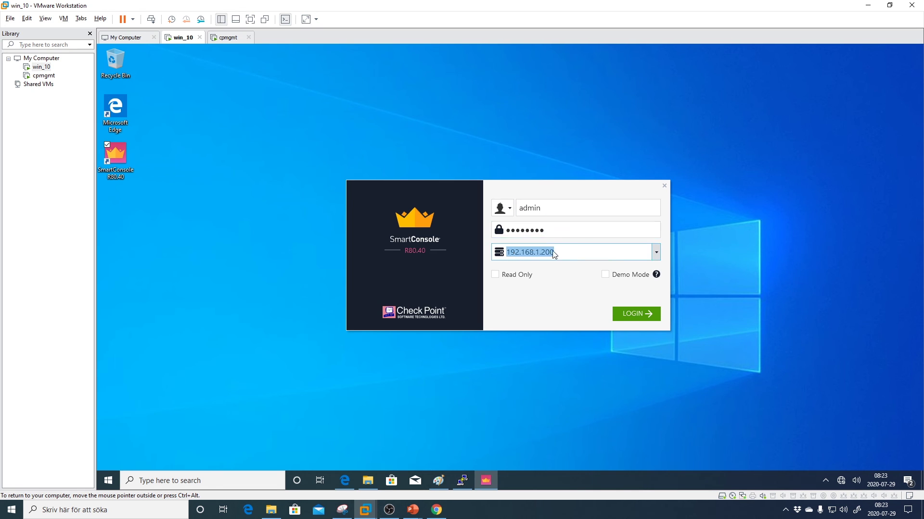
{"action": "left_click", "coordinate": [642, 316]}
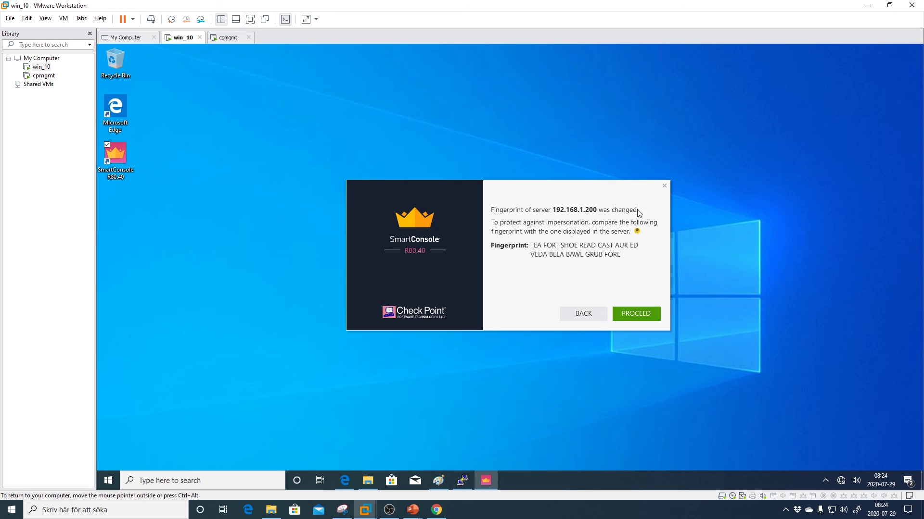
- Accept the changed fingerprint, note the server-initializing error, and switch back to PuTTY's top session
{"action": "left_click_drag", "start_coordinate": [560, 246], "coordinate": [621, 255]}
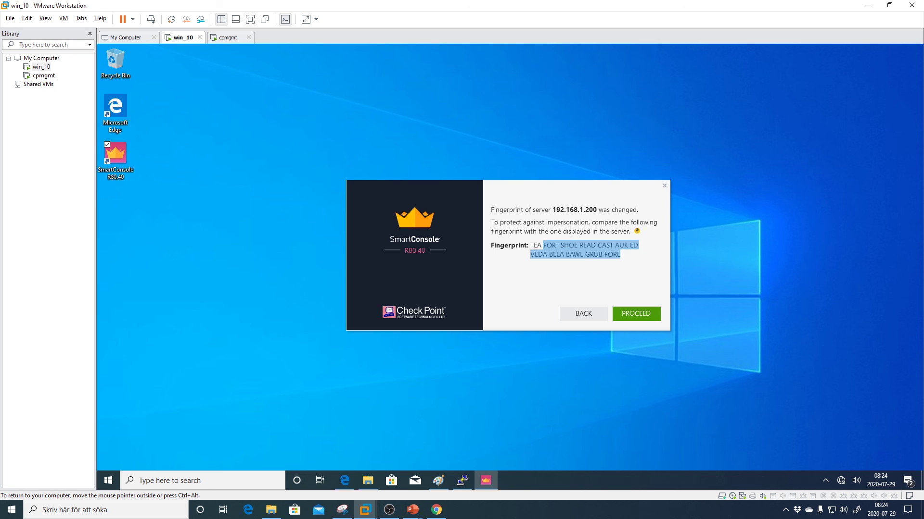
{"action": "left_click", "coordinate": [601, 262]}
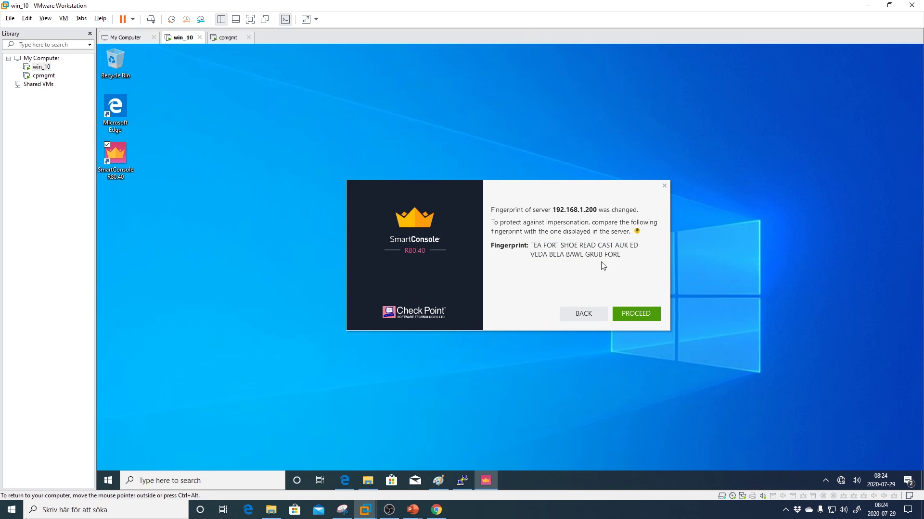
{"action": "left_click", "coordinate": [636, 314]}
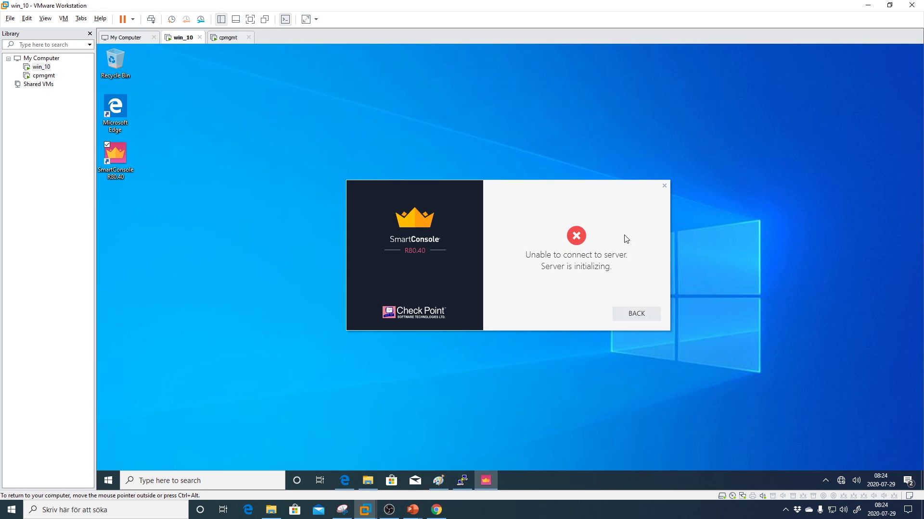
{"action": "left_click_drag", "start_coordinate": [612, 267], "coordinate": [525, 254]}
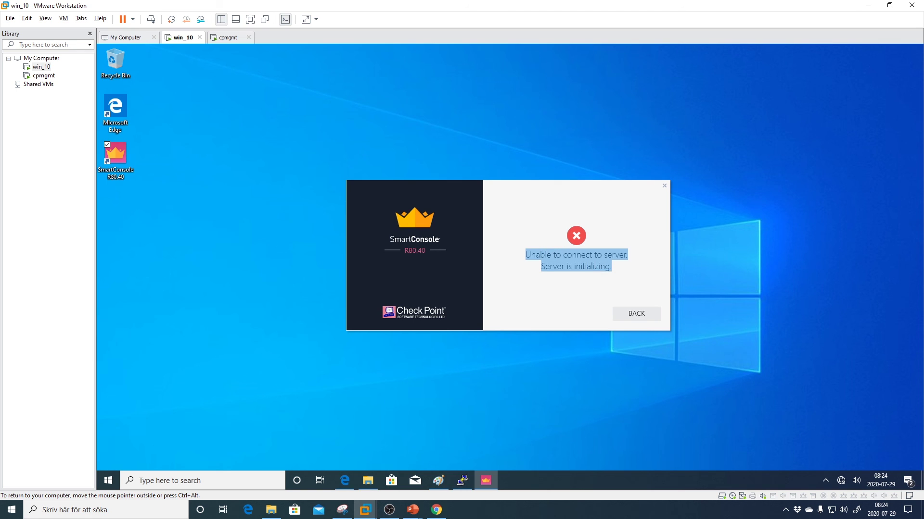
{"action": "left_click", "coordinate": [551, 268]}
{"action": "mouse_move", "coordinate": [462, 481]}
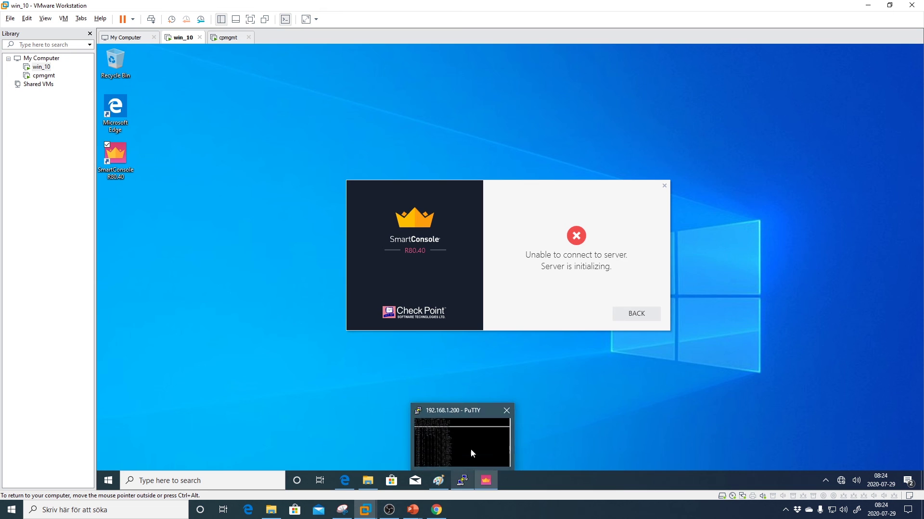
{"action": "left_click", "coordinate": [471, 455]}
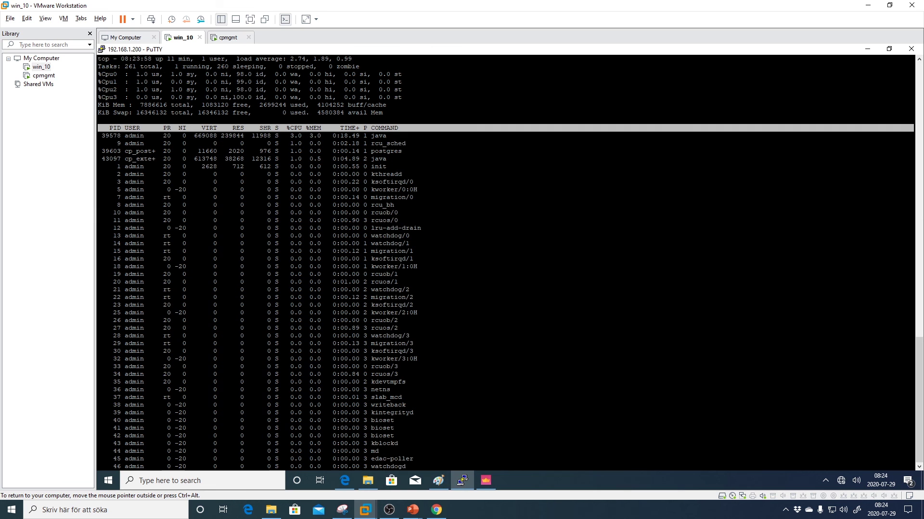
- Log back in to 192.168.1.200 with the admin password and select the cpmgmt R80.40 gateway
{"action": "left_click", "coordinate": [486, 480]}
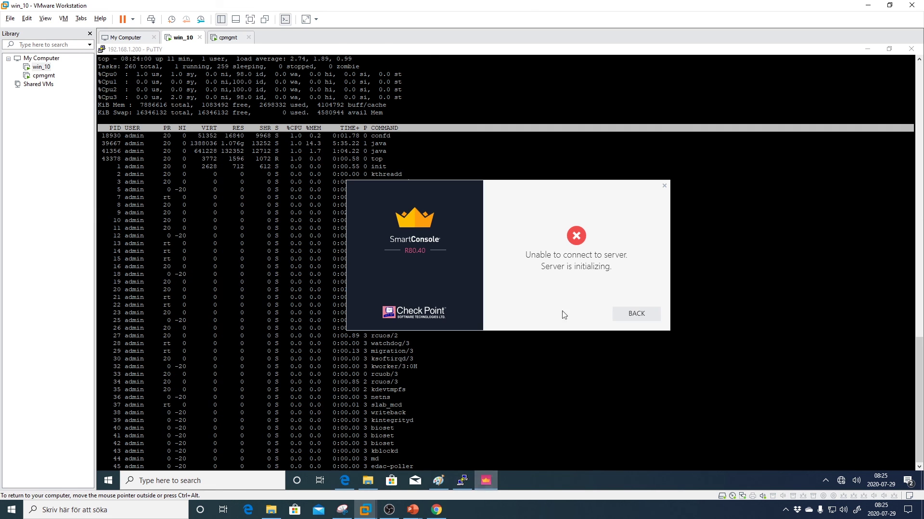
{"action": "left_click", "coordinate": [637, 314]}
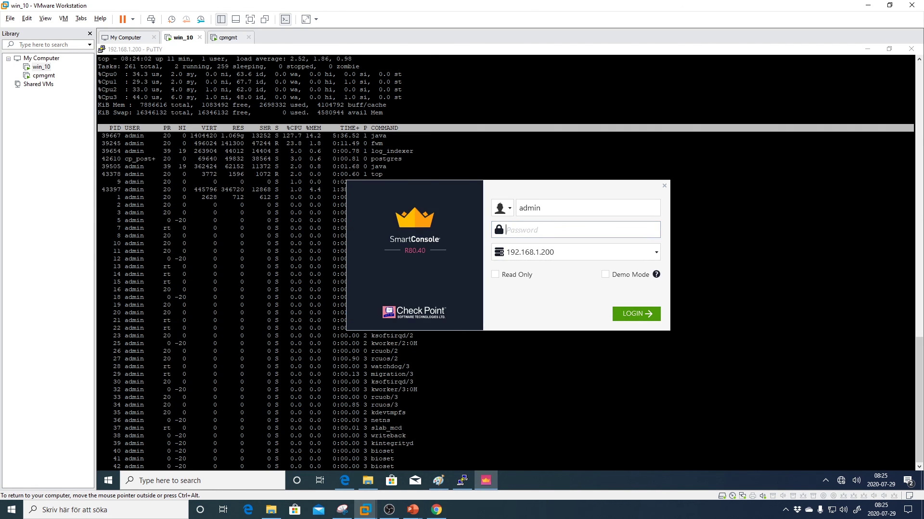
{"action": "type", "text": "******"}
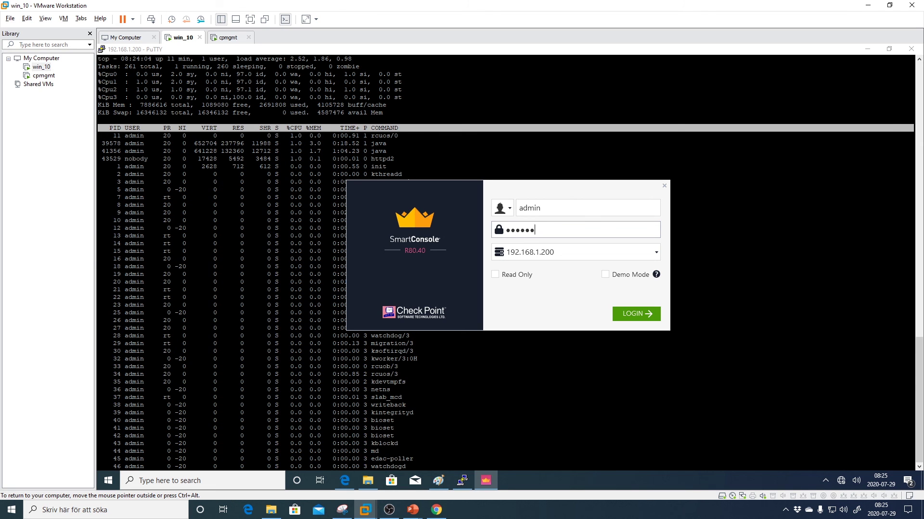
{"action": "key", "text": "Return"}
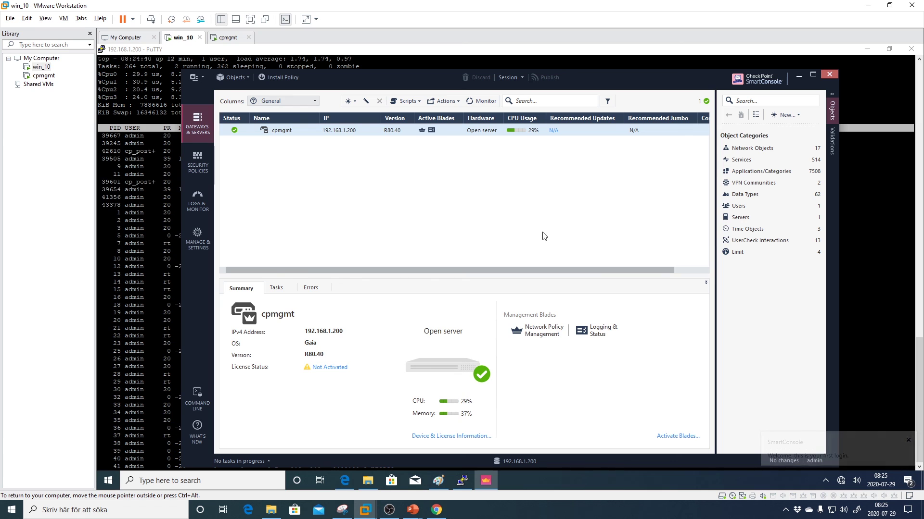
{"action": "left_click", "coordinate": [363, 129]}
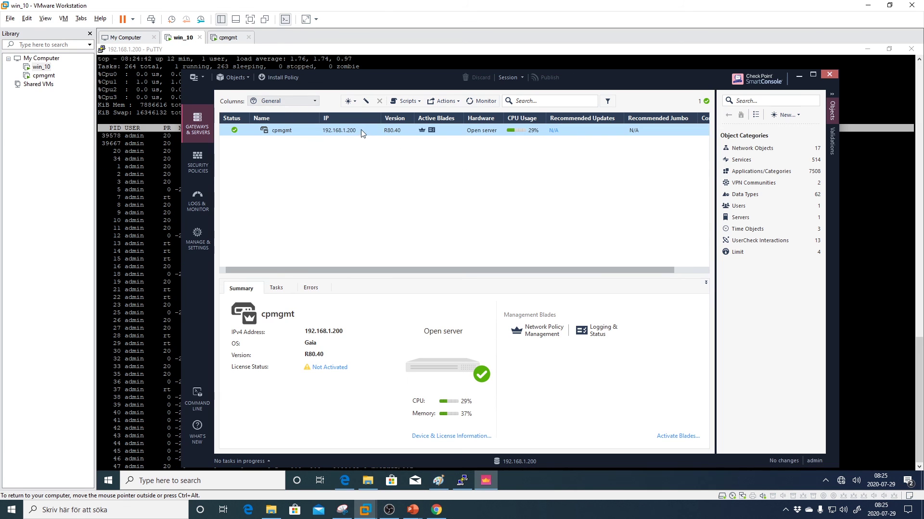